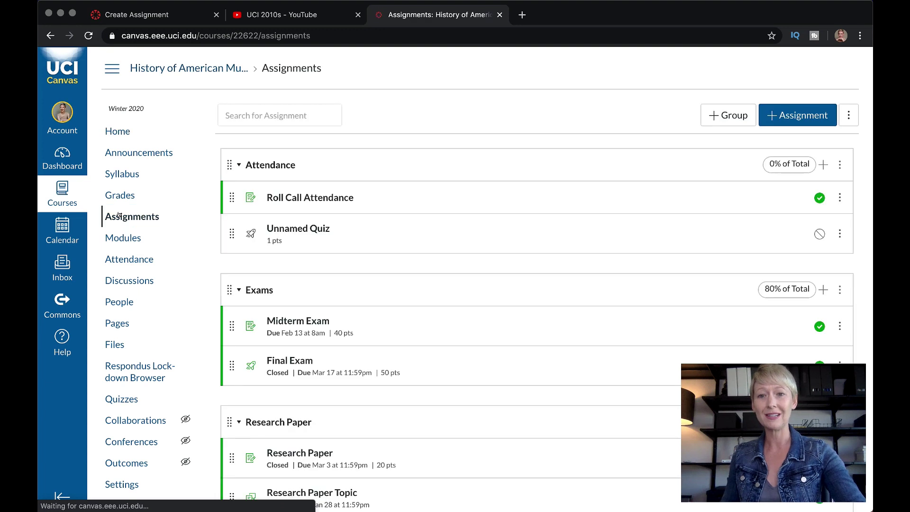
- Create an assignment named 2010s Musicals Research with numbered questions on the song's mood and tone, its genre, and the character name and role
left_click(792, 116)
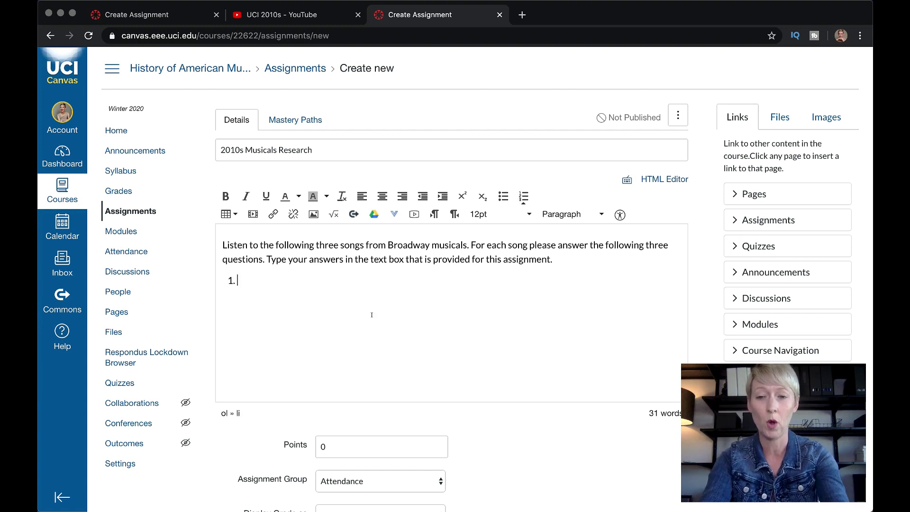
type("Identify the mood and tone of the song Identify the genre of the song List the character name and their role in the musical")
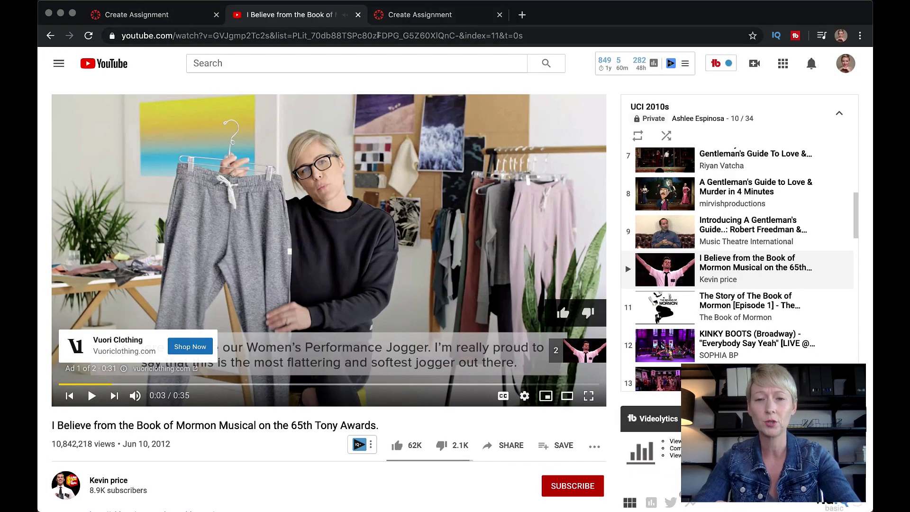
- Copy the web address of the YouTube video "I Believe from the Book of Mormon Musical on the 65th Tony Awards"
left_click(379, 34)
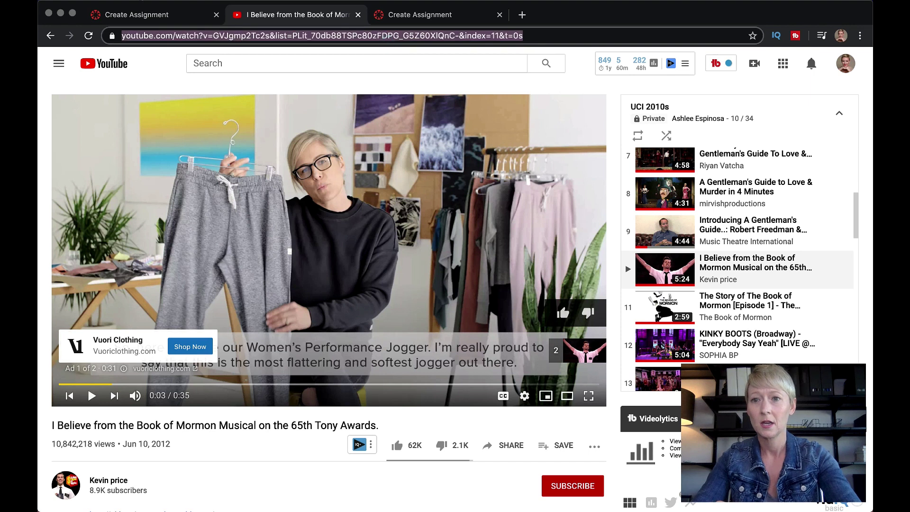
left_click(124, 1)
left_click(138, 48)
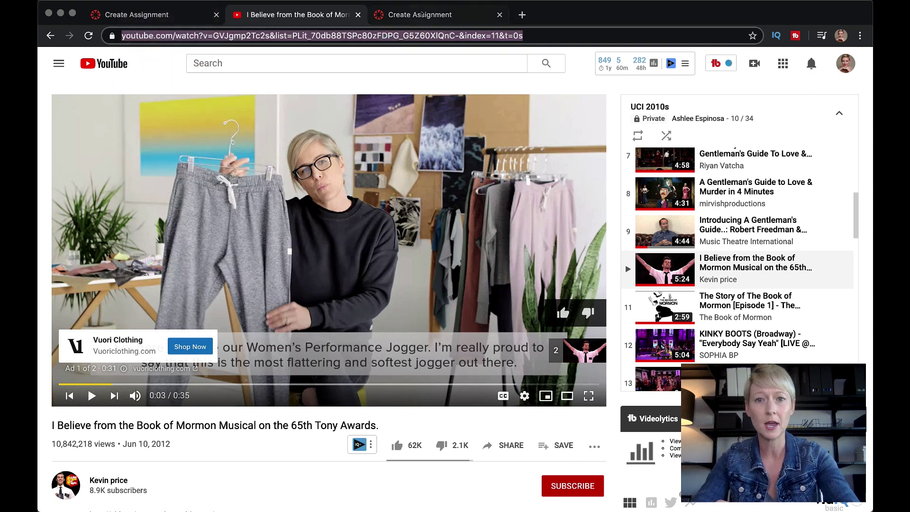
- Return to the Canvas assignment and embed the copied YouTube video as media below the three questions
left_click(421, 14)
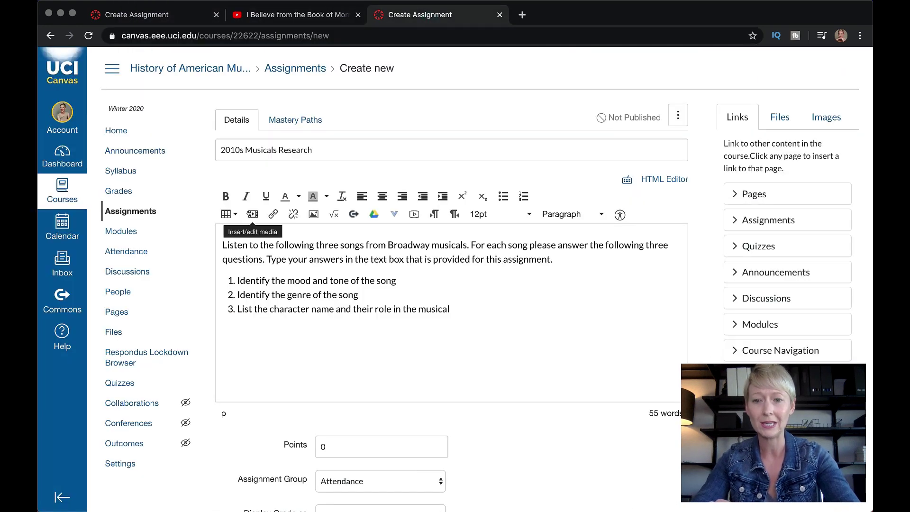
left_click(255, 216)
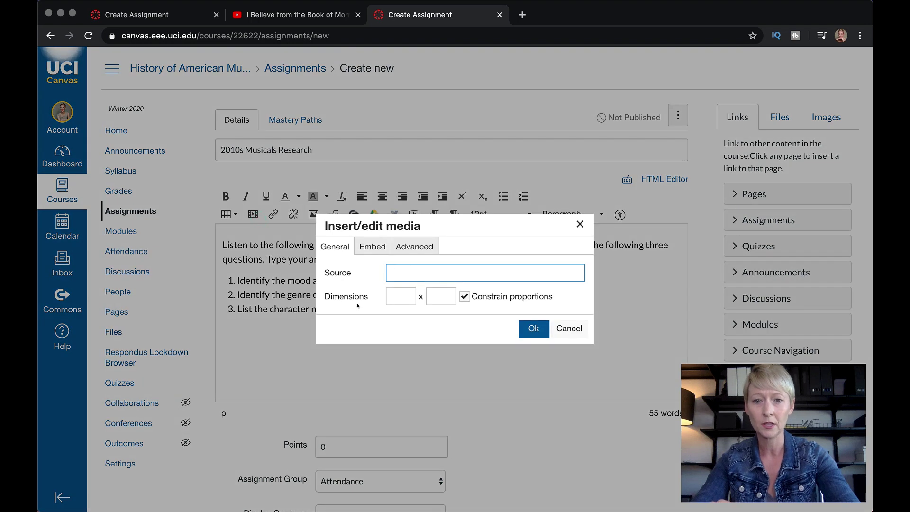
left_click(133, 0)
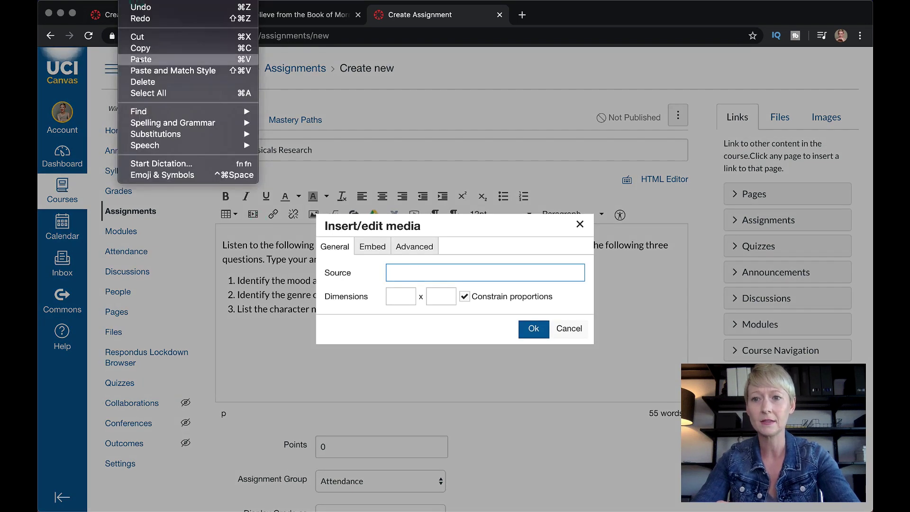
left_click(142, 60)
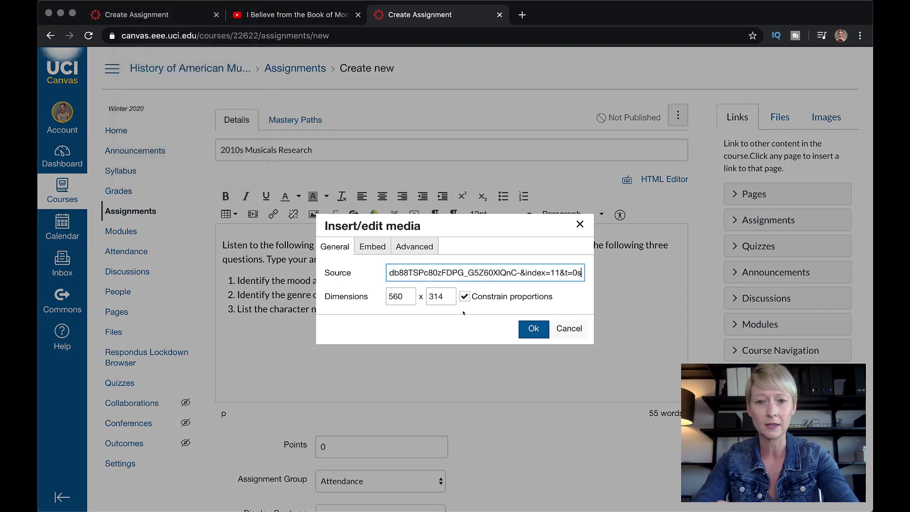
left_click(531, 329)
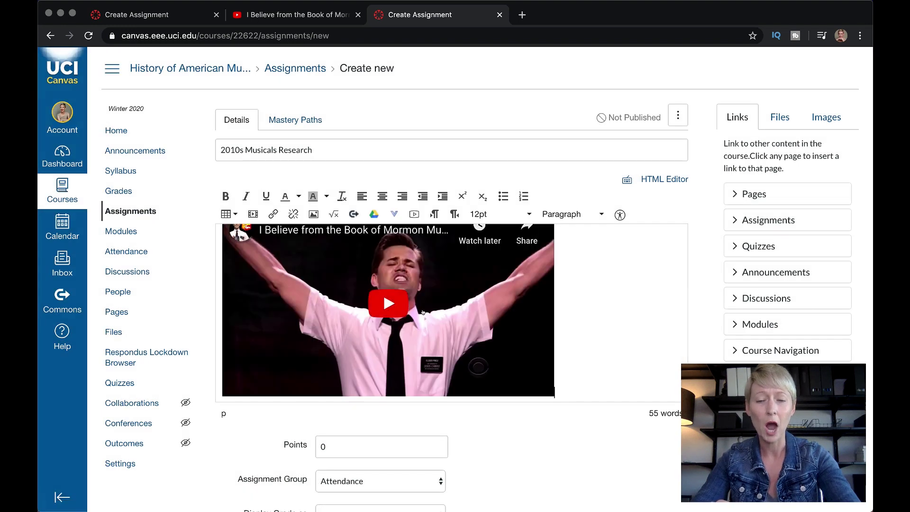
scroll(423, 312, "up", 2)
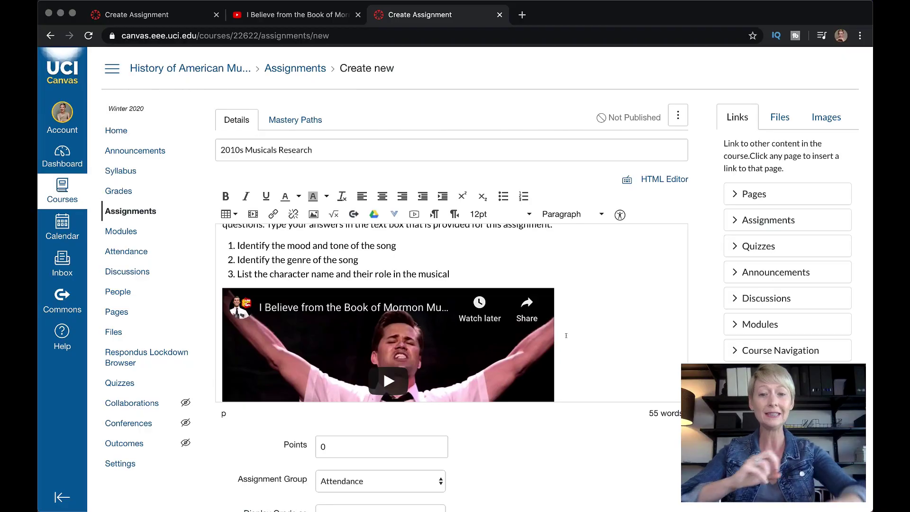
scroll(387, 286, "down", 2)
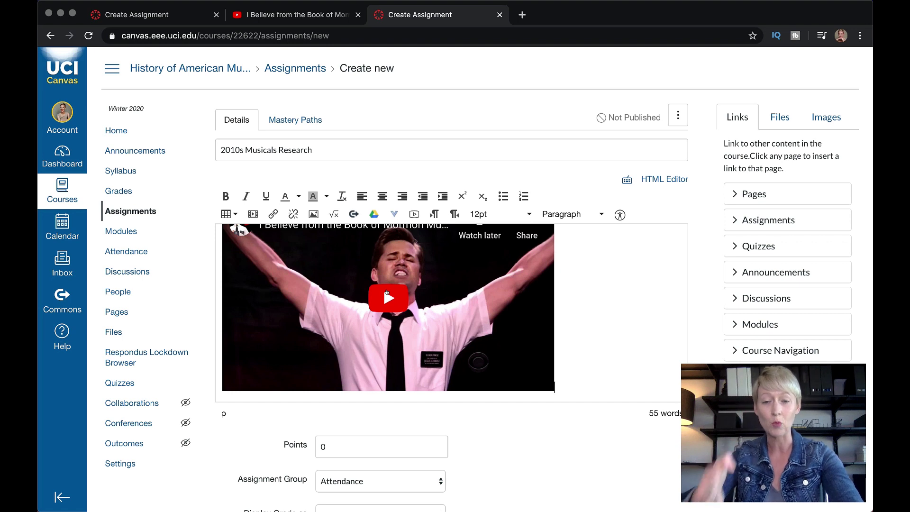
scroll(386, 292, "down", 1)
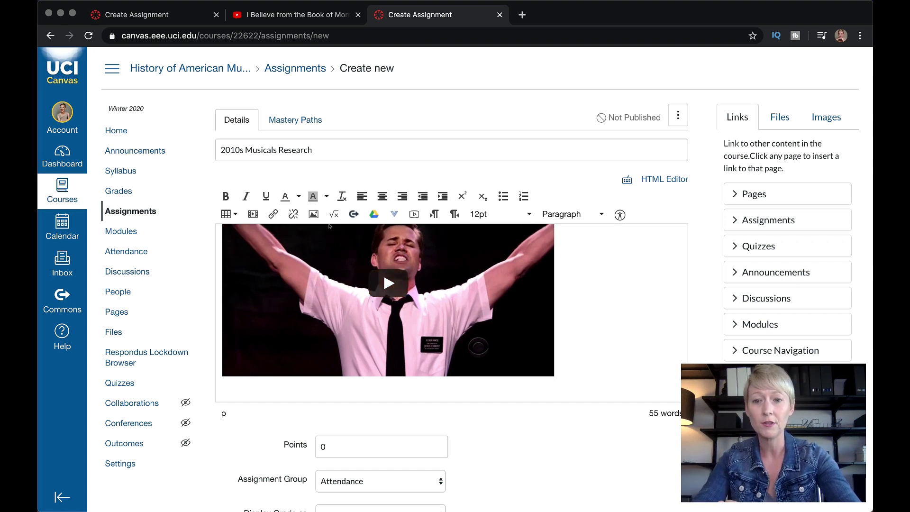
- Add the Once cast performance and KINKY BOOTS videos from the YouTube playlist below the first embedded video
left_click(319, 17)
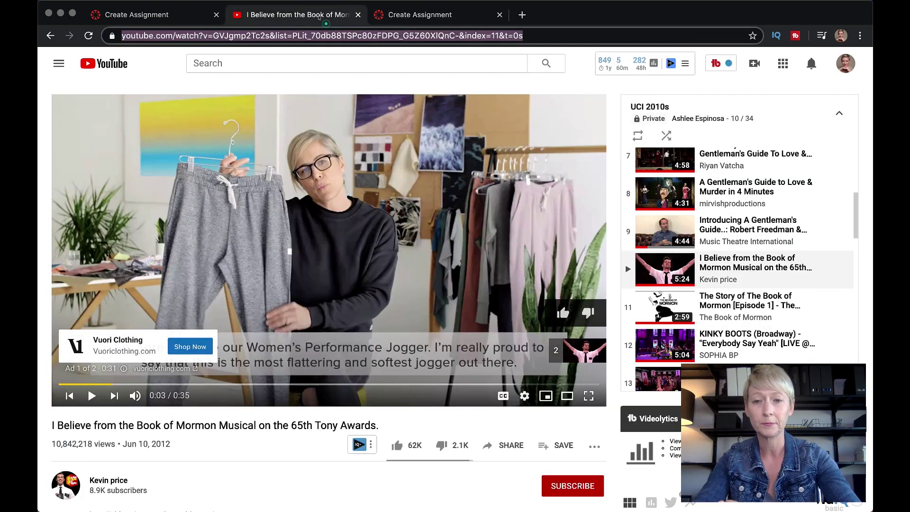
scroll(764, 191, "up", 3)
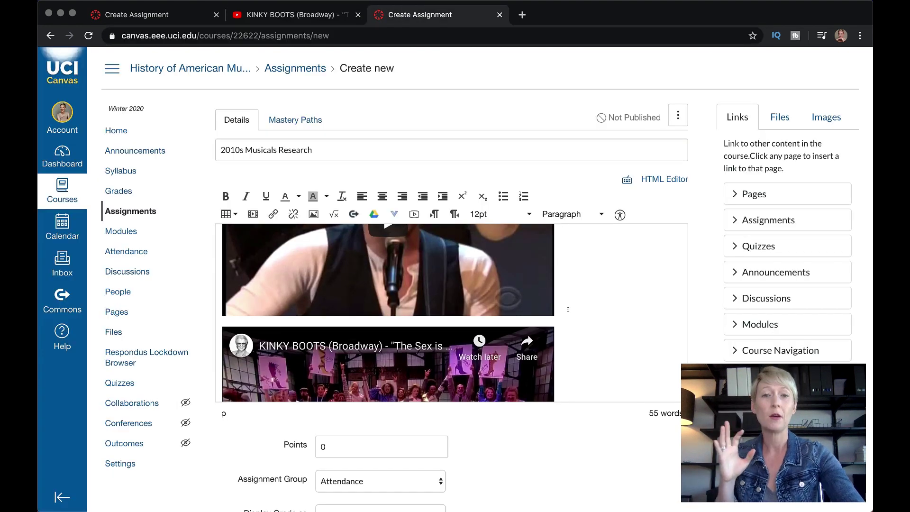
- Review the assignment description, from the instructions and questions through all three embedded musical videos
scroll(567, 310, "down", 2)
scroll(568, 309, "up", 8)
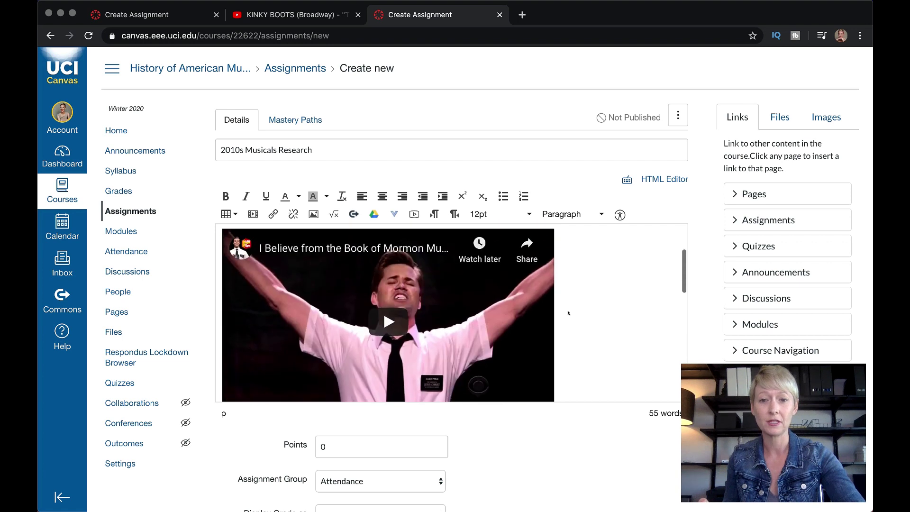
scroll(567, 309, "down", 5)
scroll(567, 309, "down", 4)
scroll(567, 310, "up", 8)
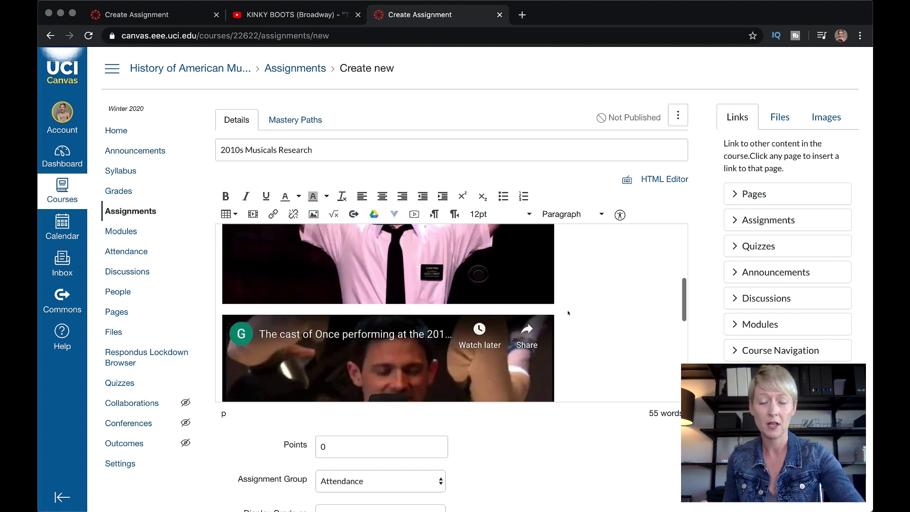
scroll(567, 313, "up", 2)
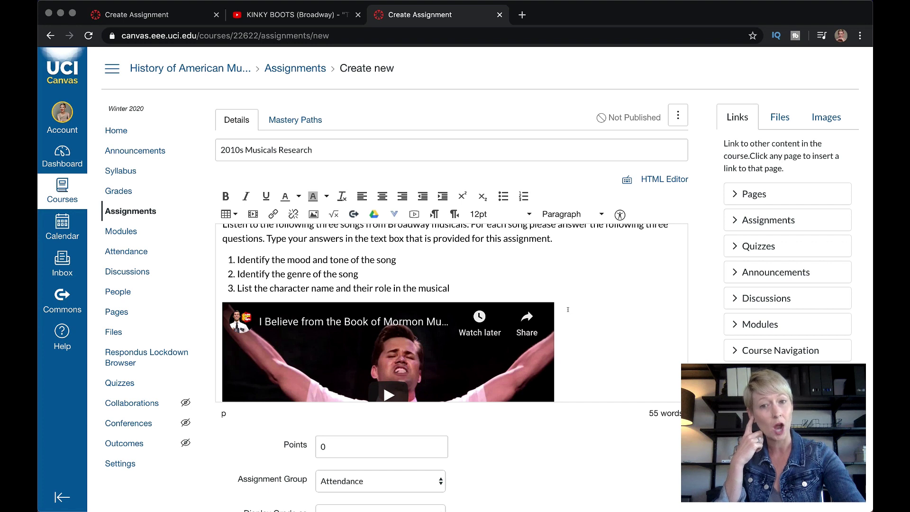
scroll(567, 309, "down", 10)
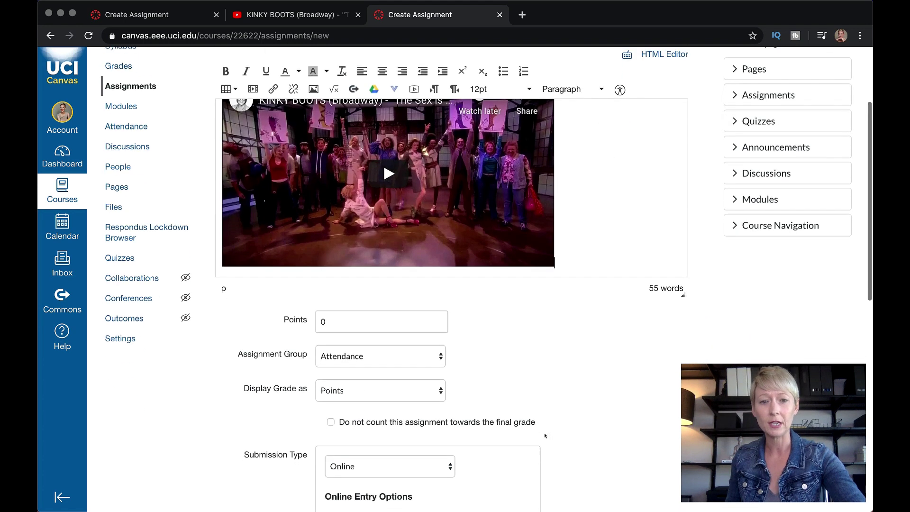
scroll(571, 371, "up", 10)
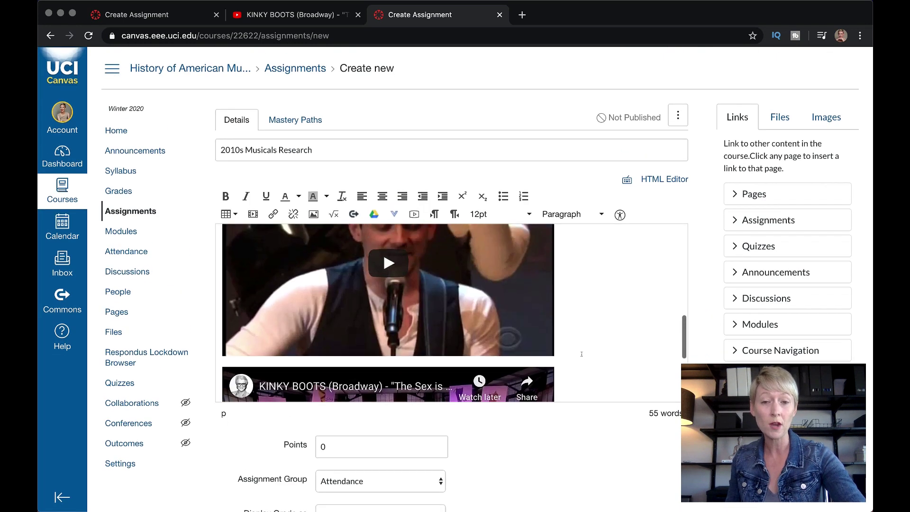
scroll(581, 354, "up", 5)
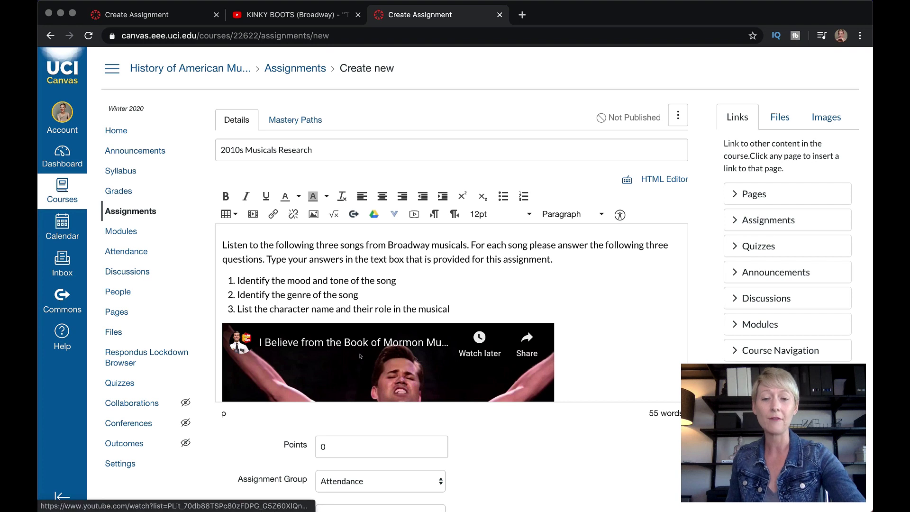
- Set the assignment's points to 100
scroll(236, 366, "down", 3)
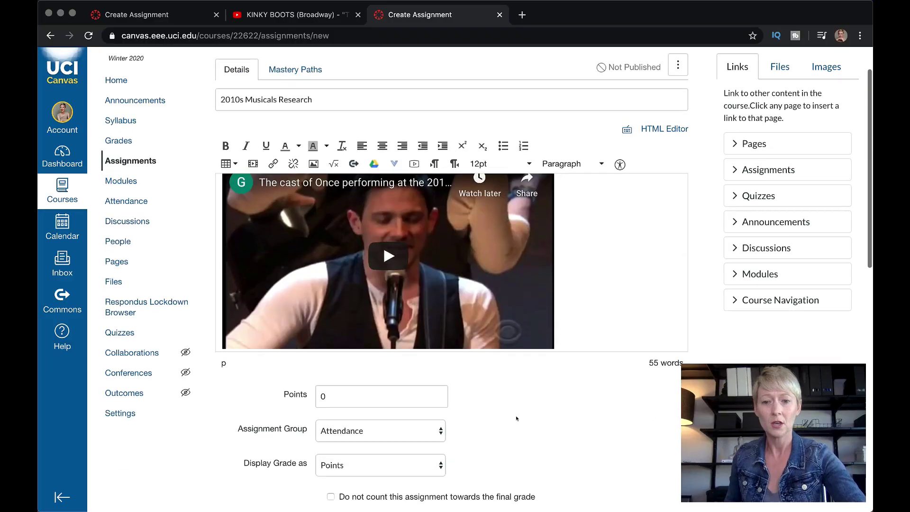
scroll(305, 353, "down", 1)
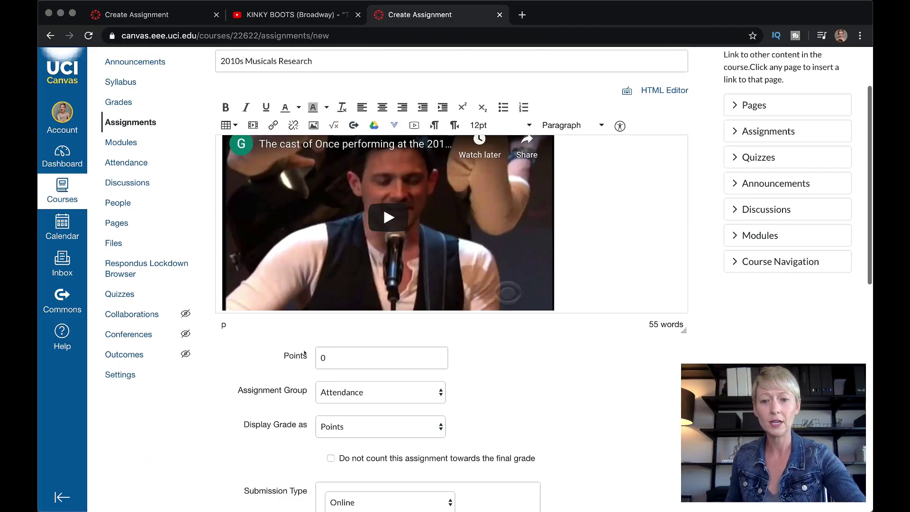
type("0")
scroll(436, 347, "down", 1)
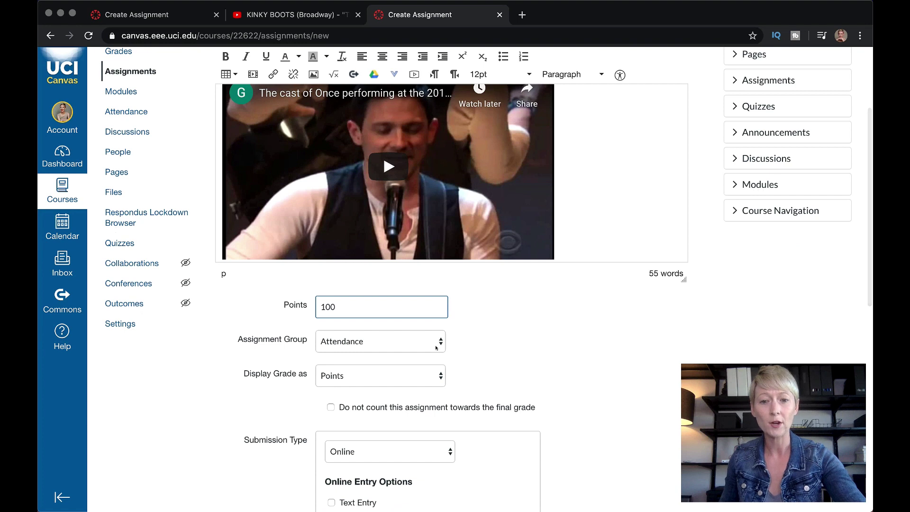
- Look over the assignment group choices, keeping Attendance, and set the grade display to Complete/Incomplete
left_click(435, 348)
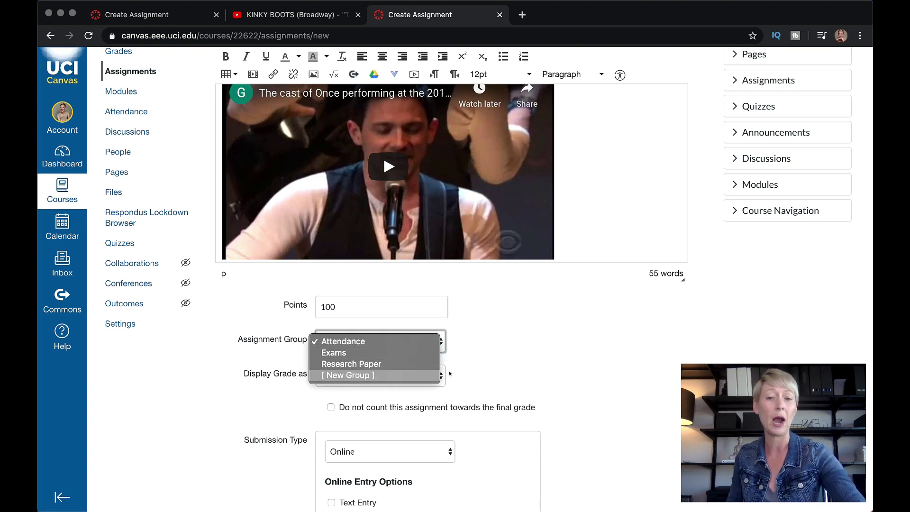
left_click(557, 350)
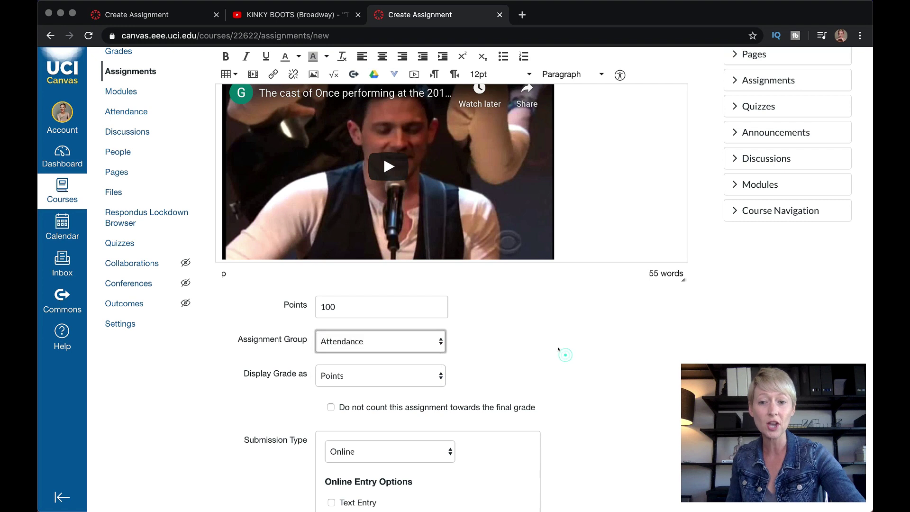
left_click(440, 377)
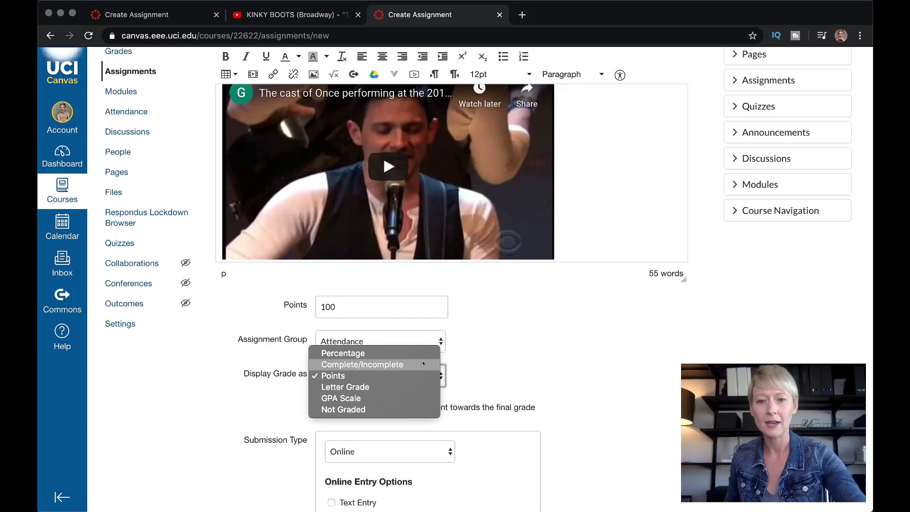
left_click(422, 360)
- Allow Text Entry as the only online entry option for submissions, leaving File Uploads off
scroll(521, 363, "down", 4)
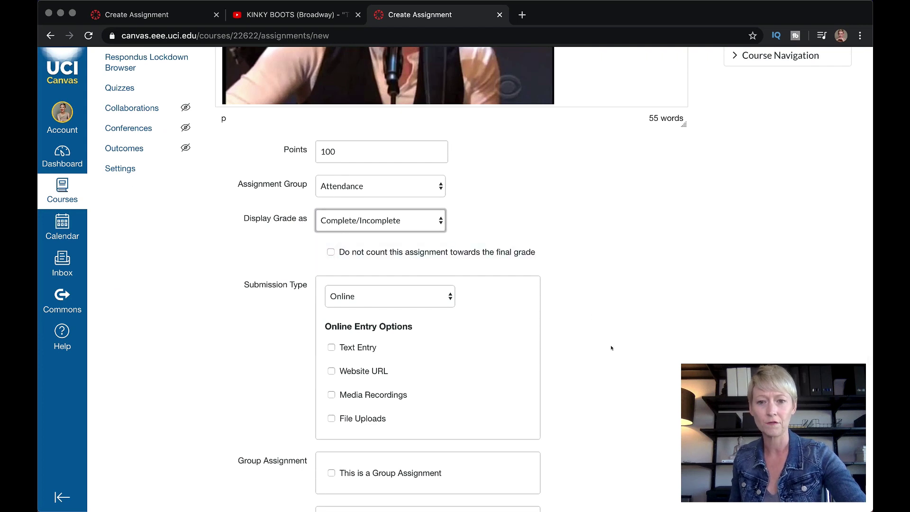
scroll(611, 348, "down", 1)
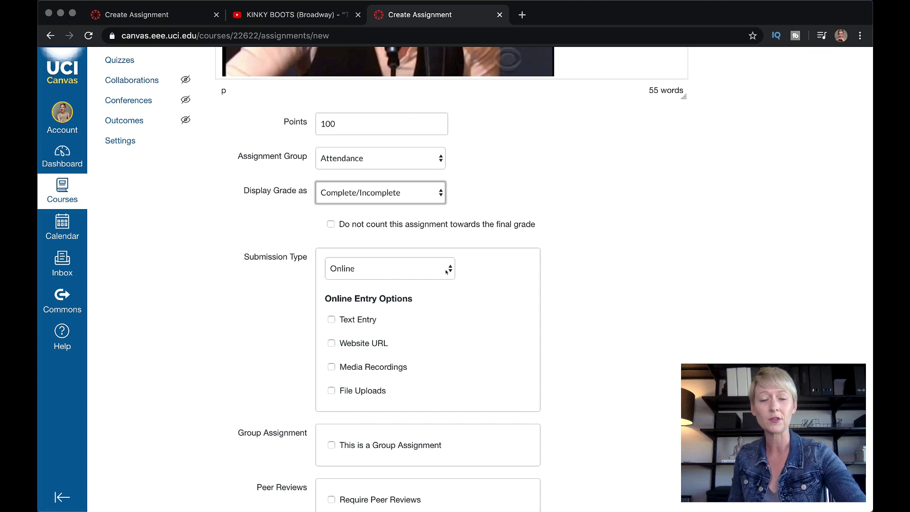
left_click(331, 319)
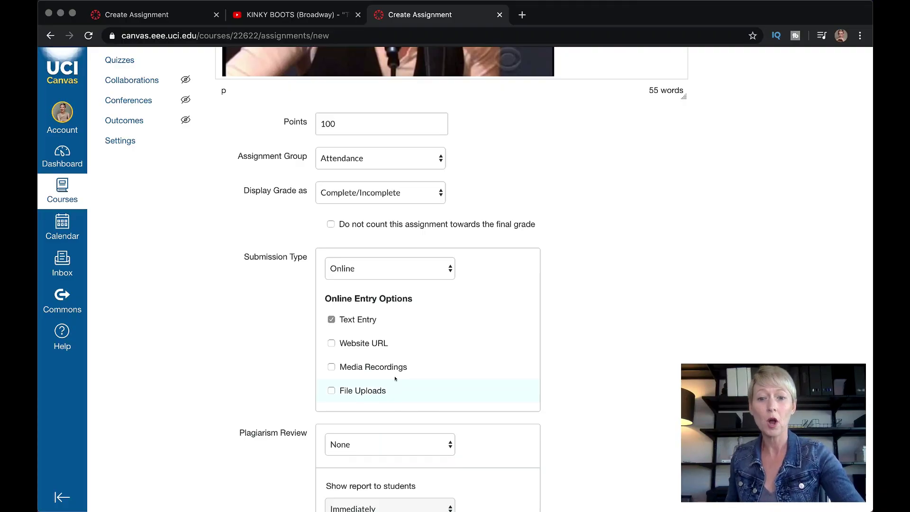
left_click(329, 390)
left_click(330, 318)
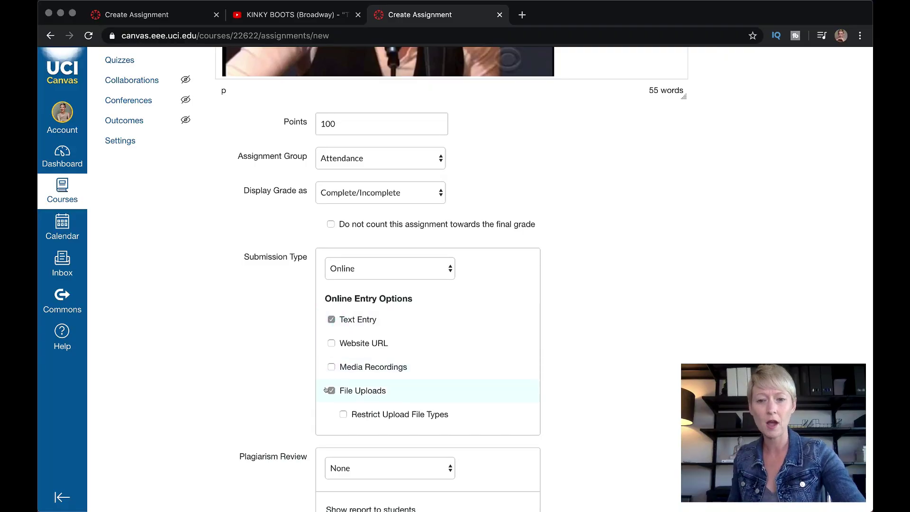
left_click(330, 390)
- Set the due date for everyone to May 21, 2020 at 11:59pm
scroll(579, 348, "down", 3)
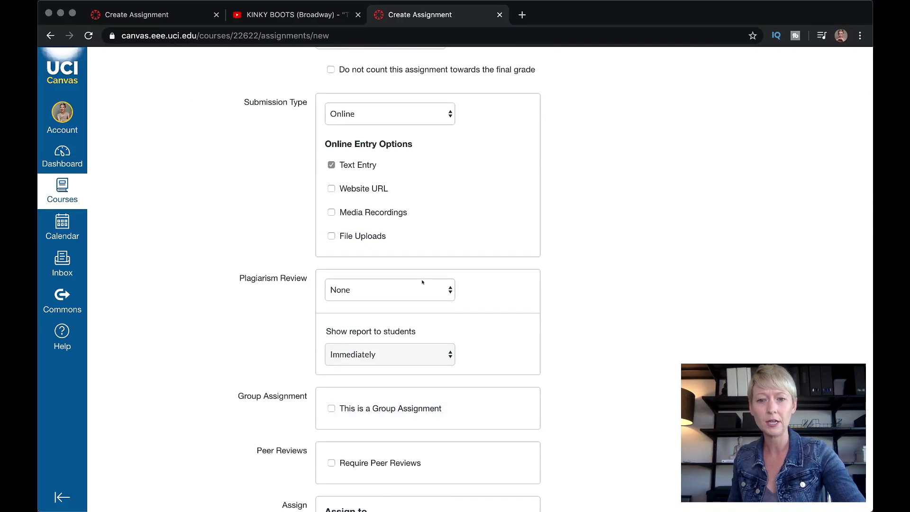
scroll(579, 348, "down", 2)
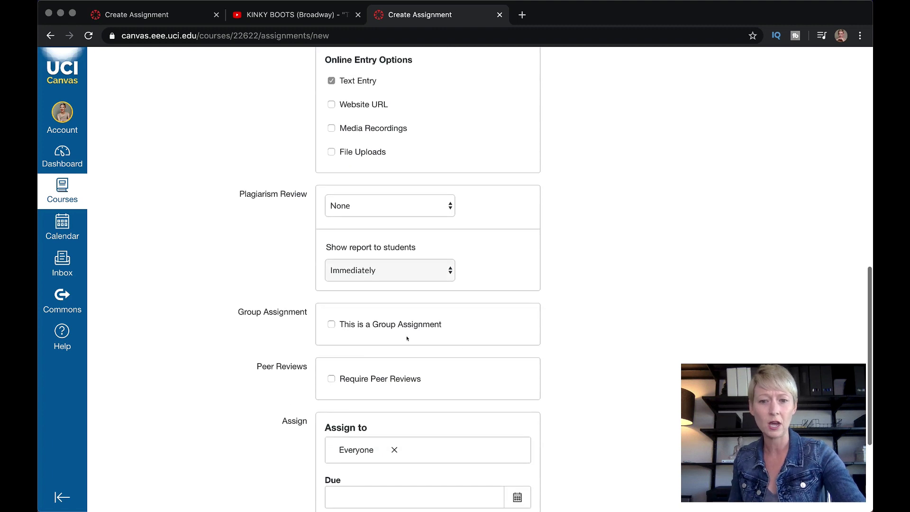
scroll(562, 380, "down", 3)
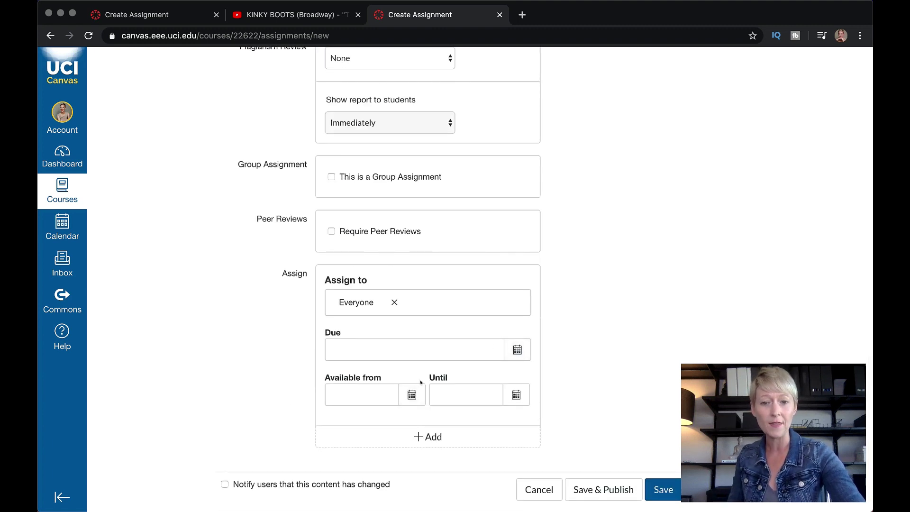
left_click(516, 351)
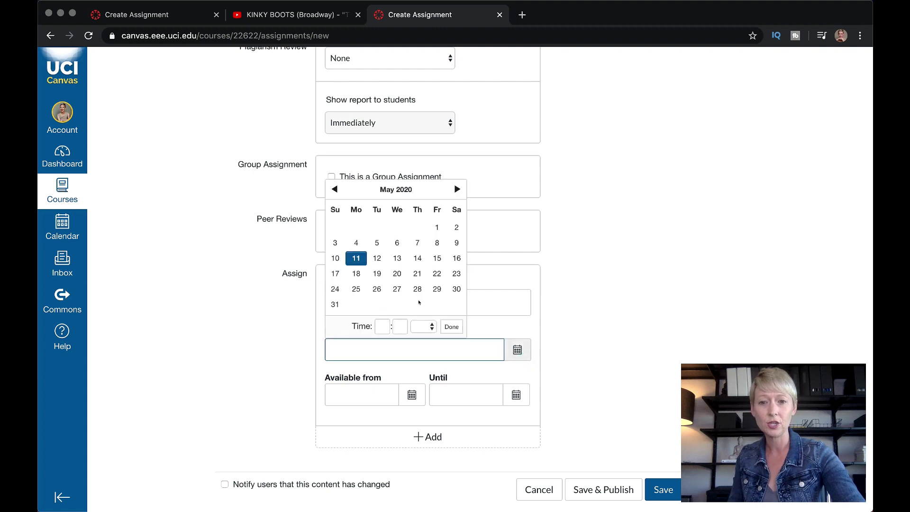
left_click(417, 274)
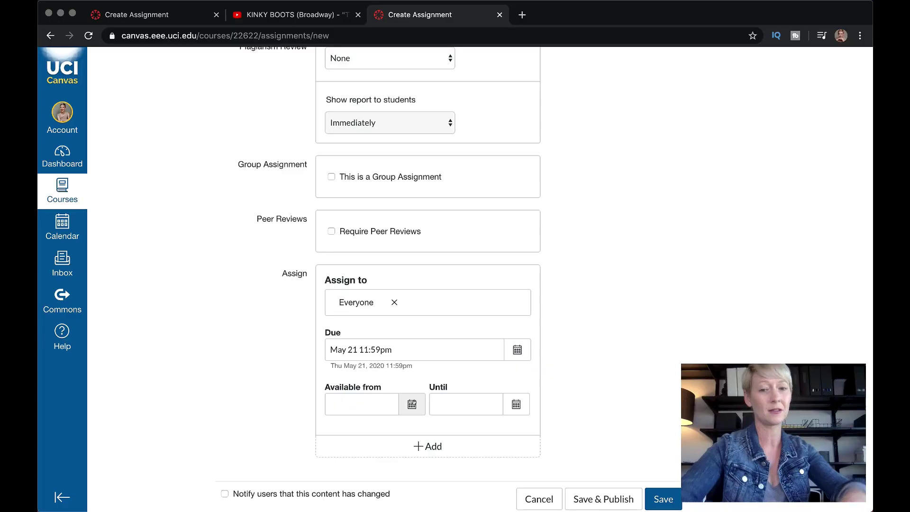
- Set the assignment's availability window from May 18 until May 24, 2020
left_click(412, 403)
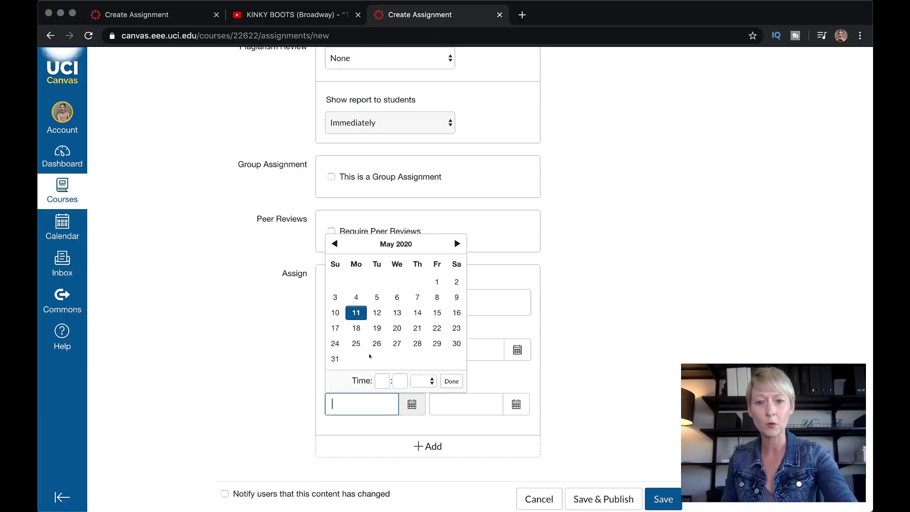
left_click(356, 328)
left_click(516, 404)
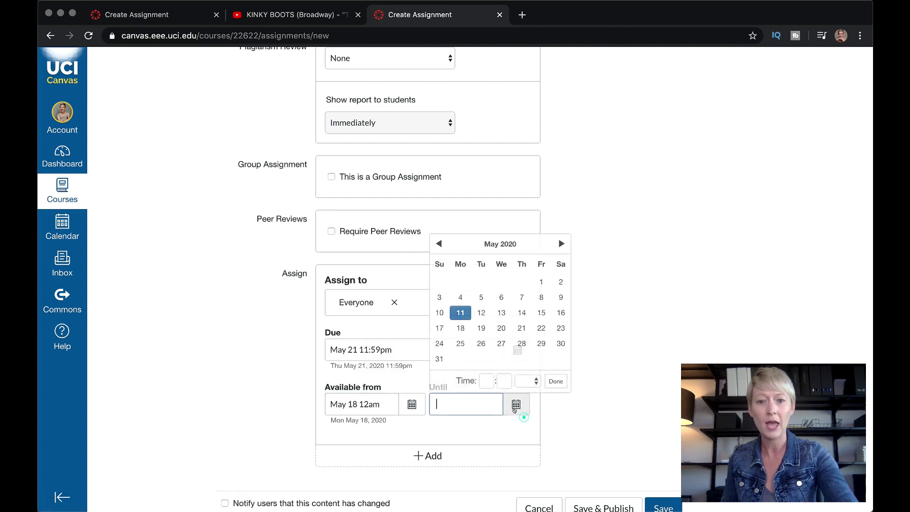
left_click(438, 342)
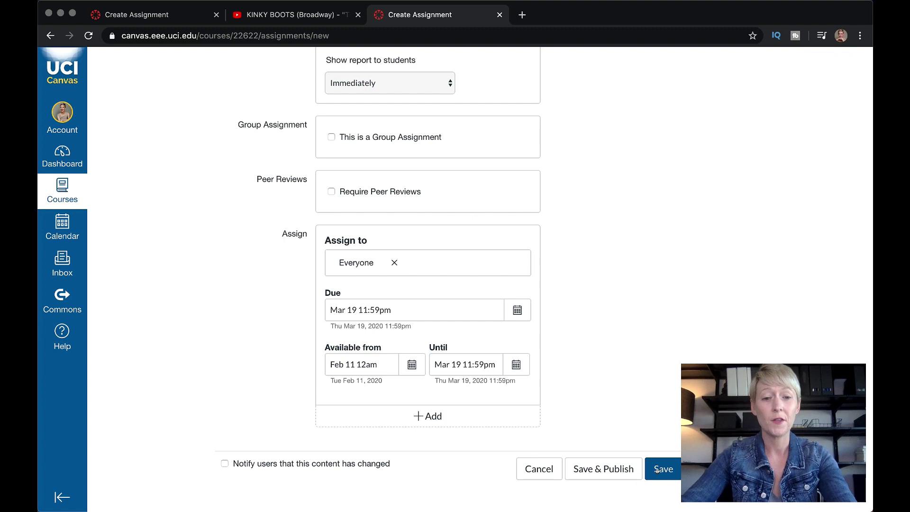
- Save the 2010s Musicals Research assignment and publish it after checking its instructions and embedded videos
left_click(656, 470)
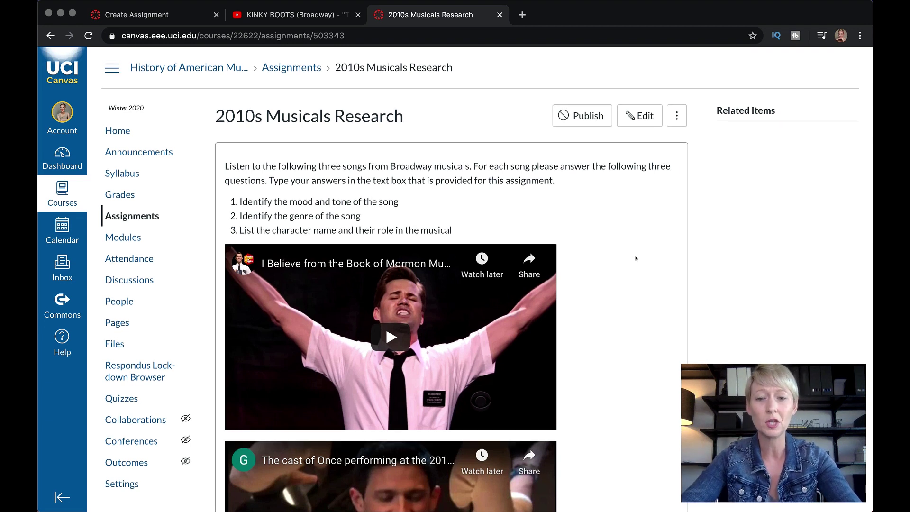
scroll(635, 258, "down", 3)
scroll(580, 346, "down", 2)
scroll(579, 346, "down", 2)
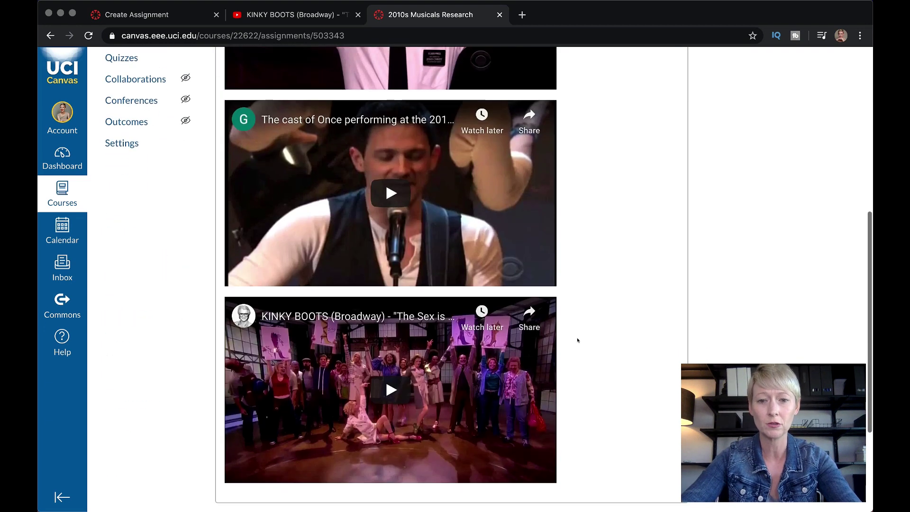
scroll(579, 339, "up", 7)
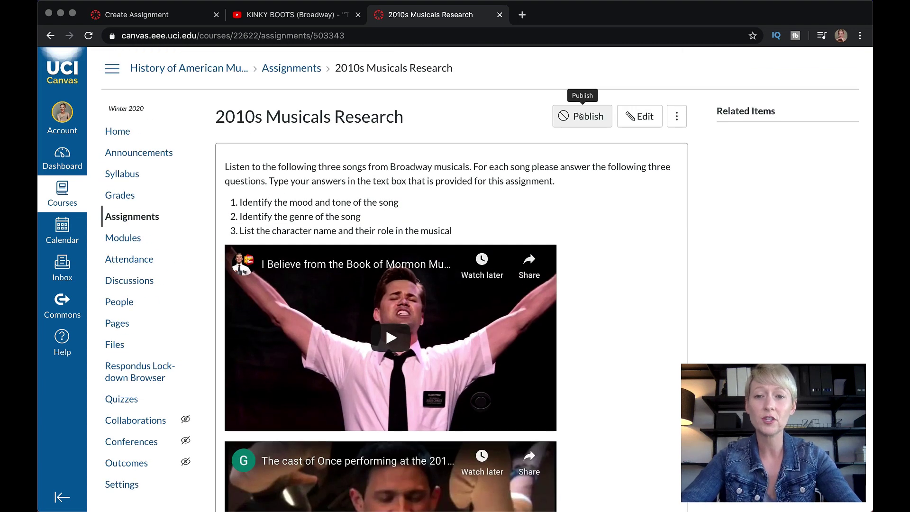
left_click(580, 116)
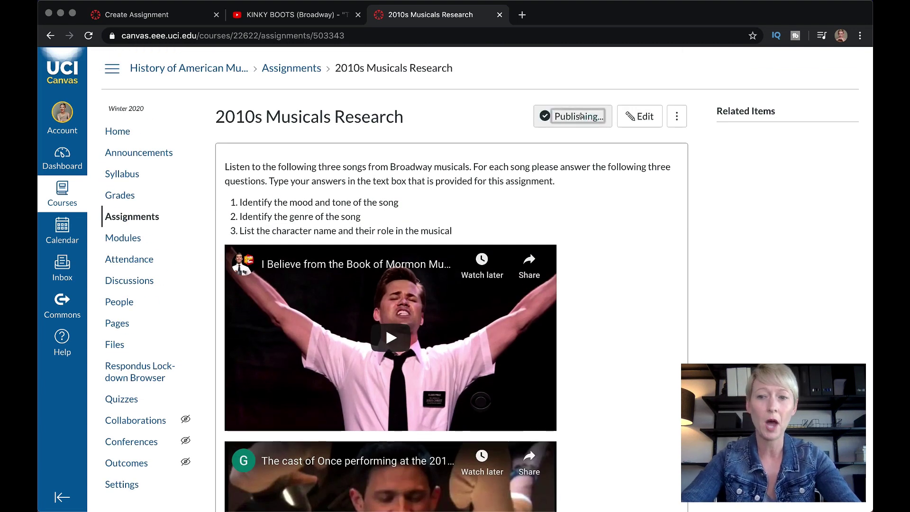
- Switch the course home page to Student View and look through its content
left_click(106, 131)
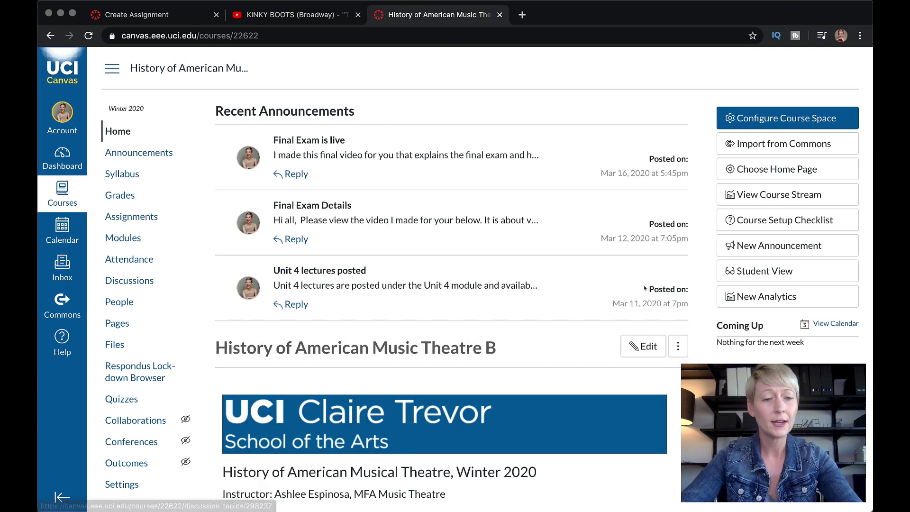
left_click(766, 272)
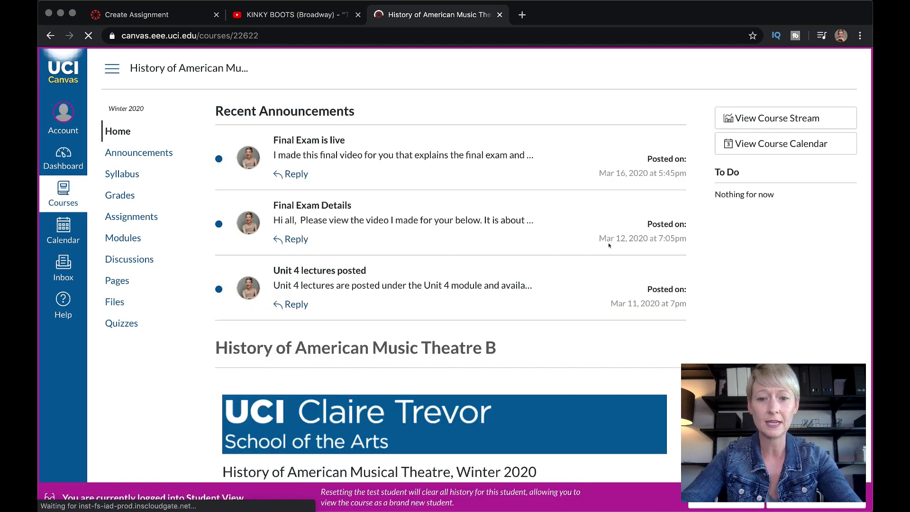
scroll(609, 245, "down", 15)
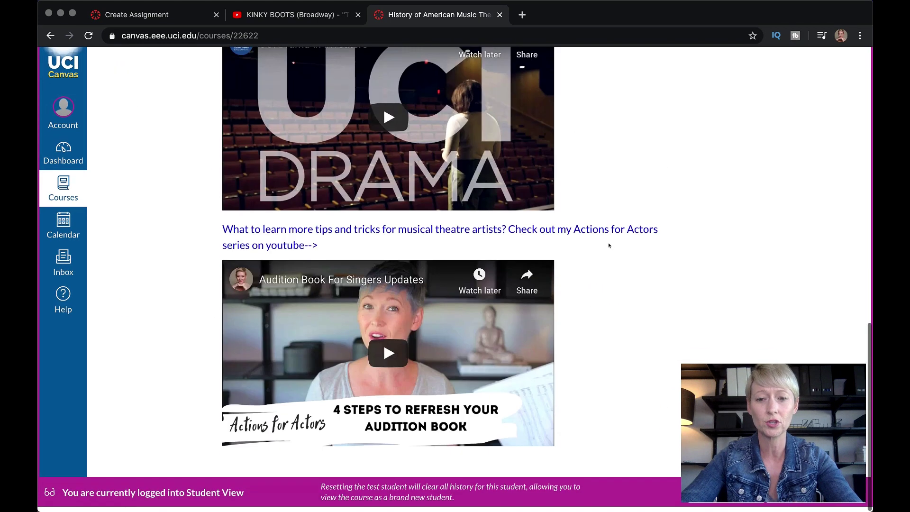
scroll(609, 245, "up", 15)
- Open the 2010s Musicals Research assignment as the test student and review its details, questions and embedded videos
left_click(104, 217)
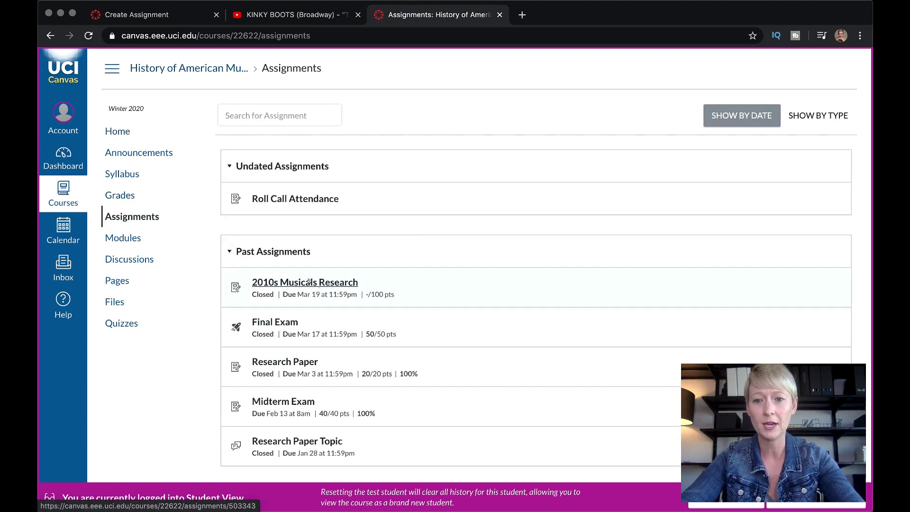
left_click(308, 282)
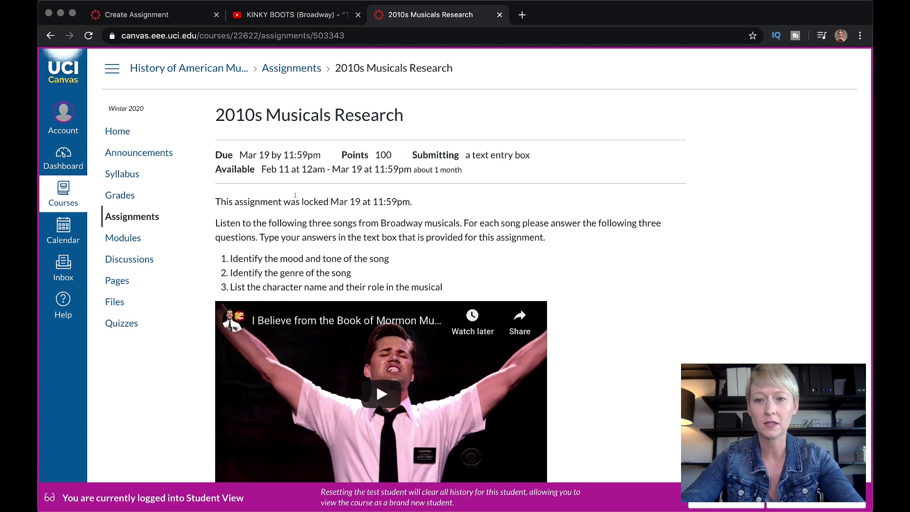
scroll(586, 289, "down", 10)
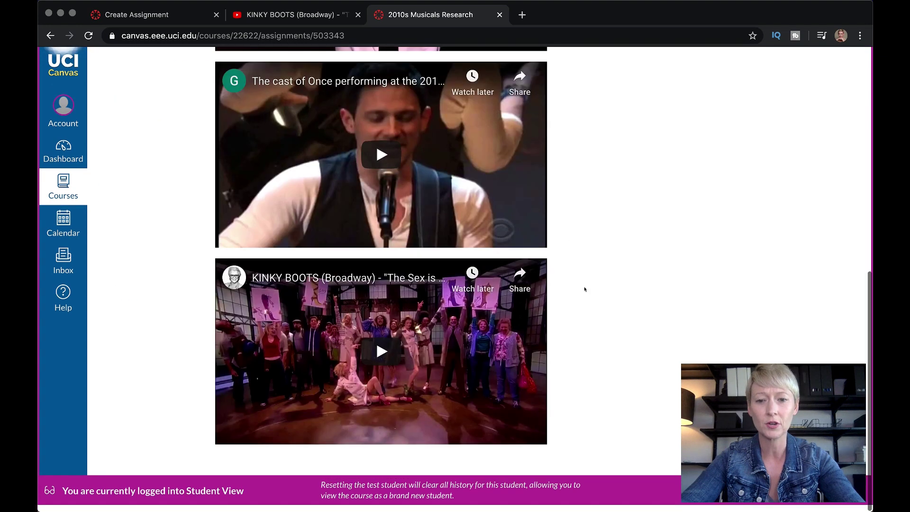
scroll(584, 289, "up", 10)
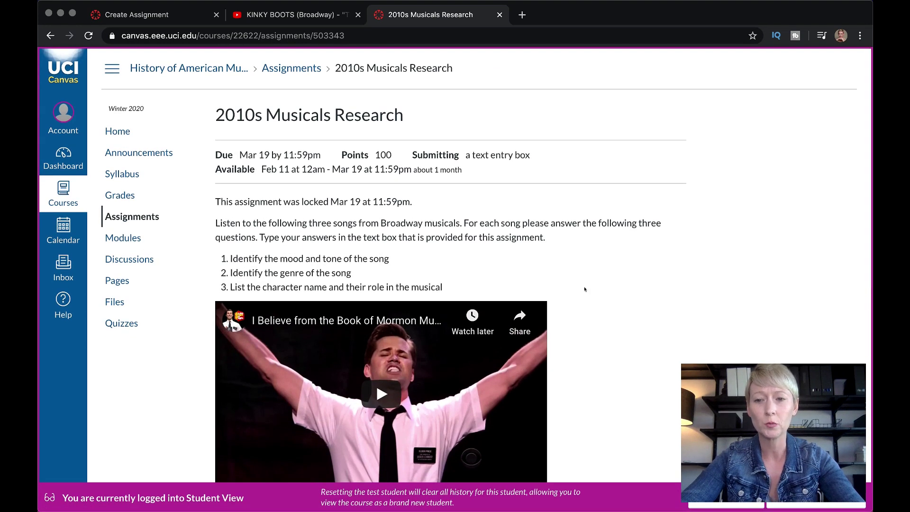
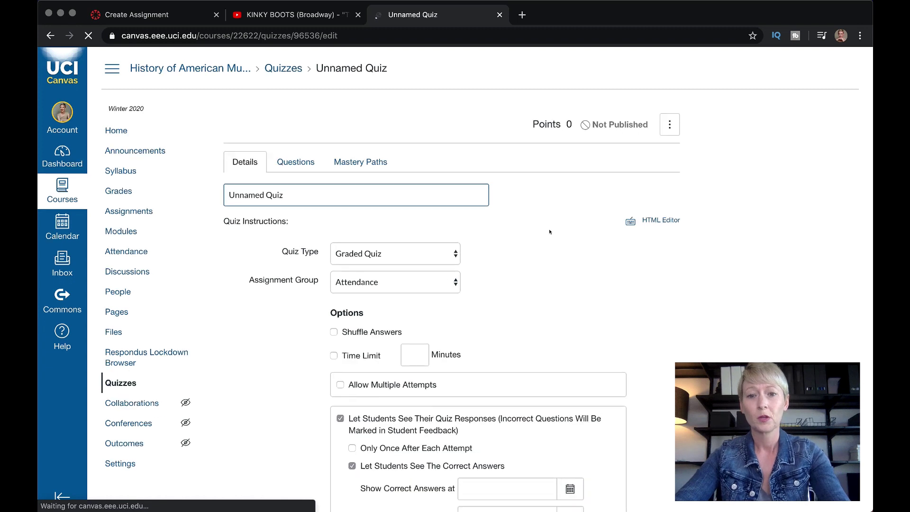
- Look over the new quiz's details, assign it to the Exams group and enable Shuffle Answers
scroll(349, 301, "down", 3)
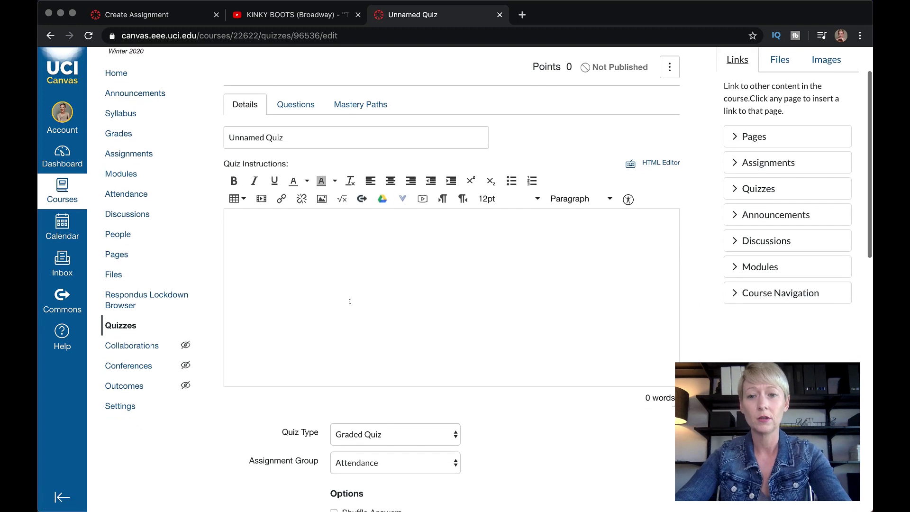
left_click(325, 246)
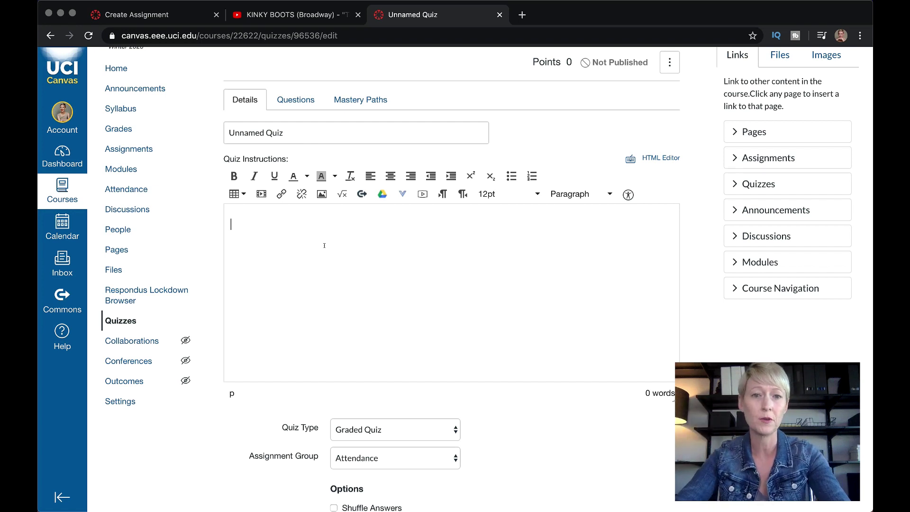
scroll(420, 270, "down", 6)
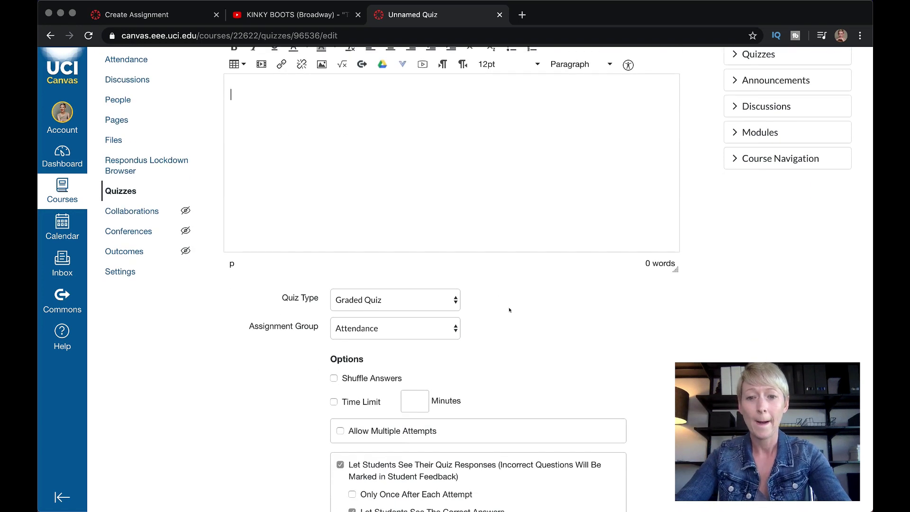
scroll(494, 312, "up", 6)
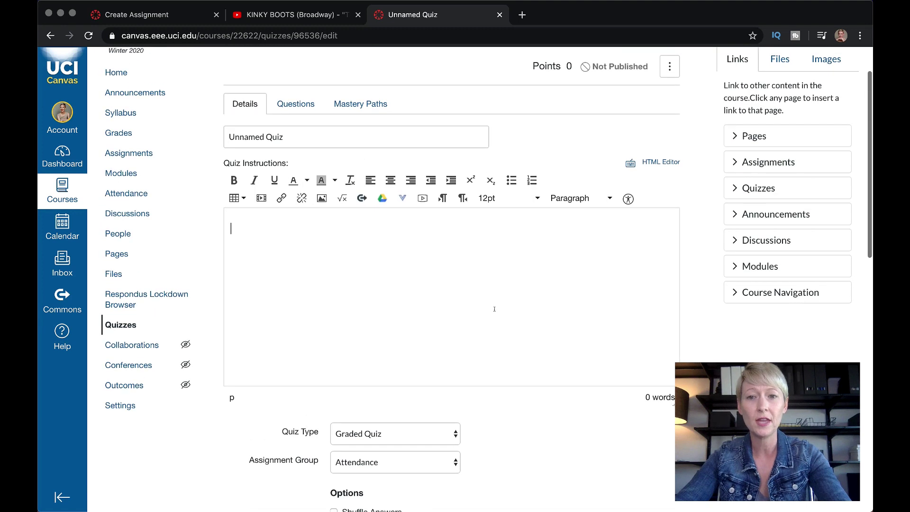
scroll(494, 309, "down", 5)
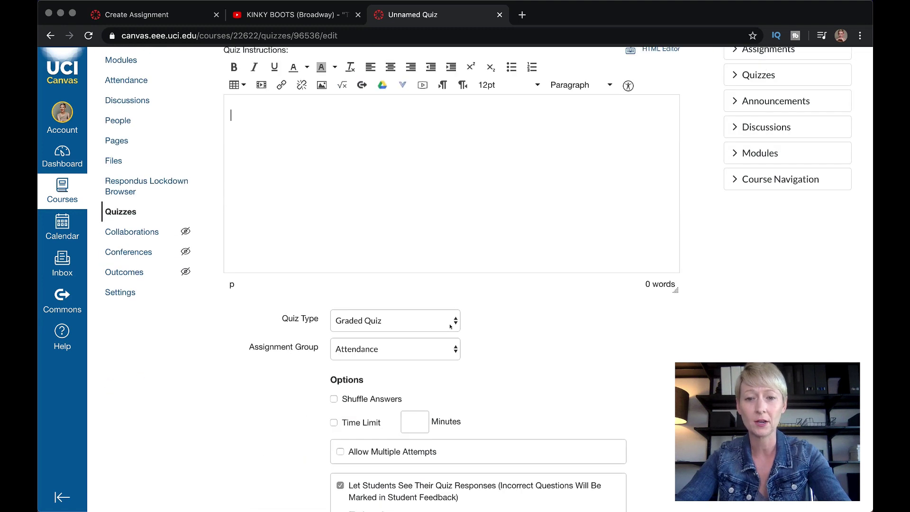
left_click(451, 351)
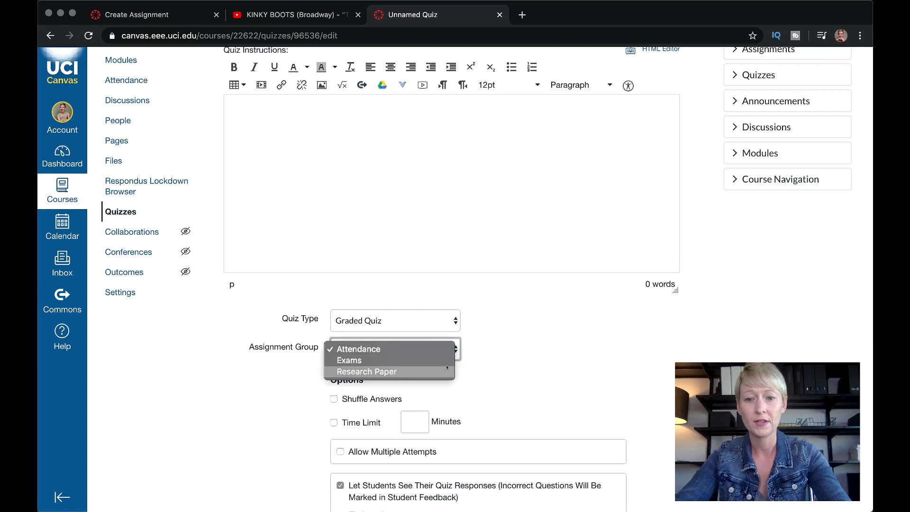
left_click(454, 367)
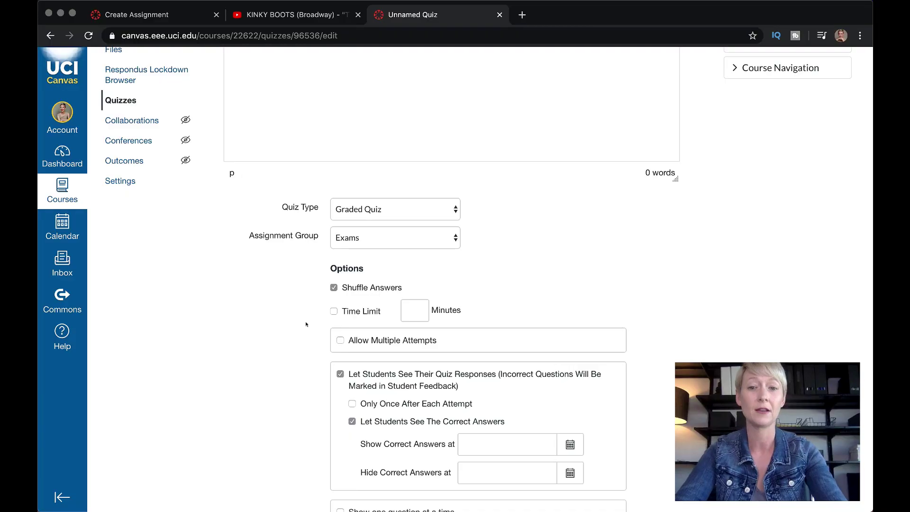
scroll(306, 324, "down", 1)
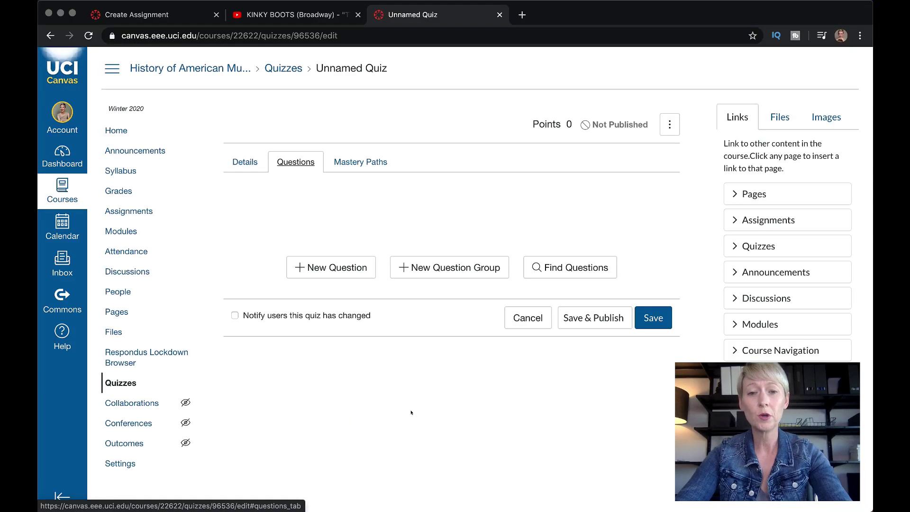
- Add a new quiz question and embed the copied Kinky Boots YouTube video in its question text
left_click(341, 266)
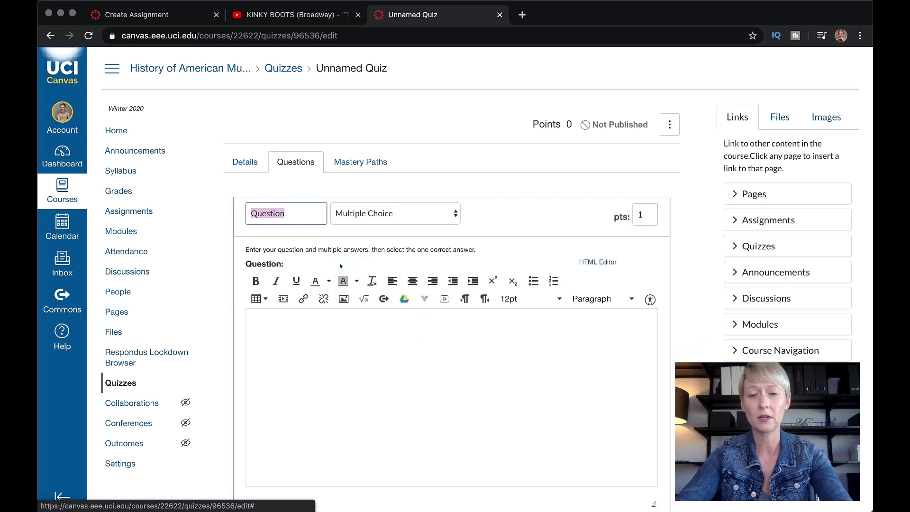
scroll(340, 284, "down", 1)
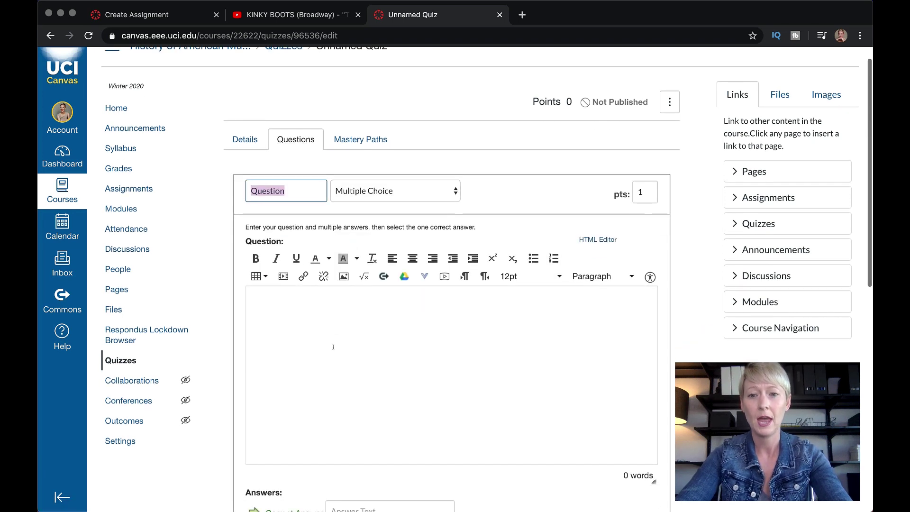
left_click(282, 276)
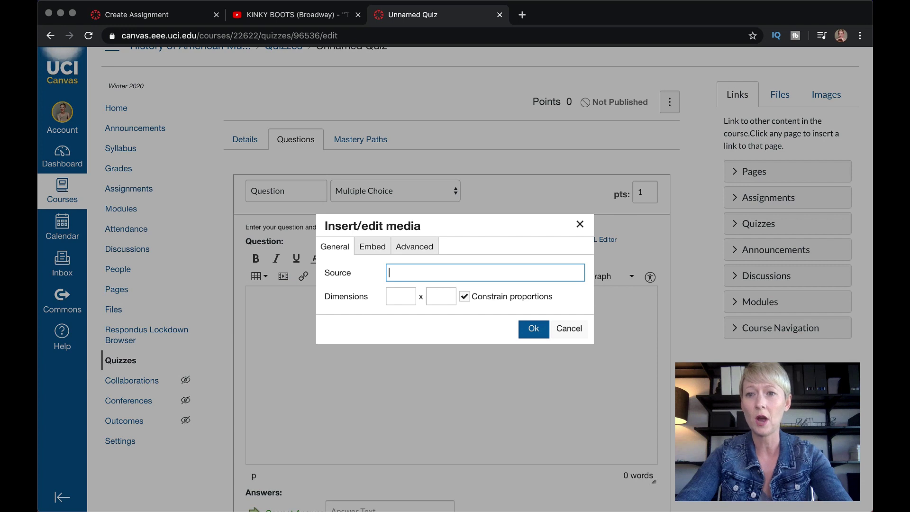
left_click(135, 0)
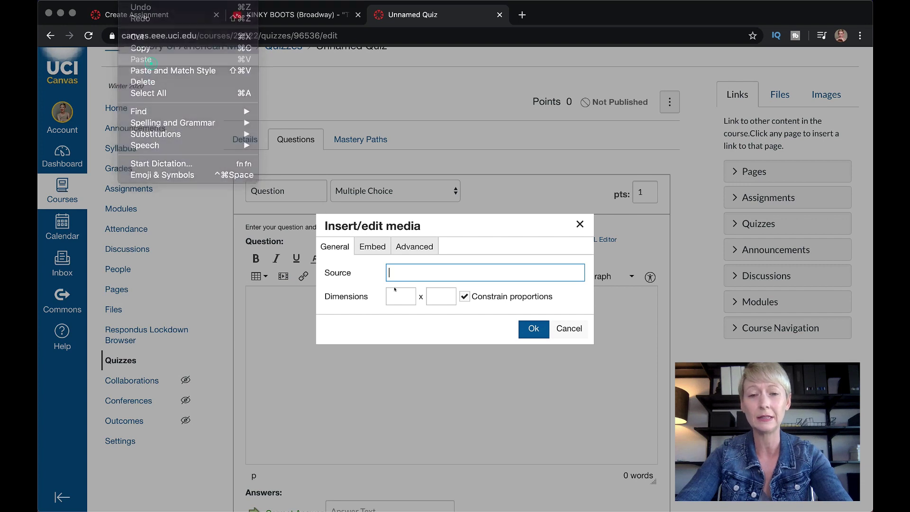
left_click(142, 59)
left_click(532, 330)
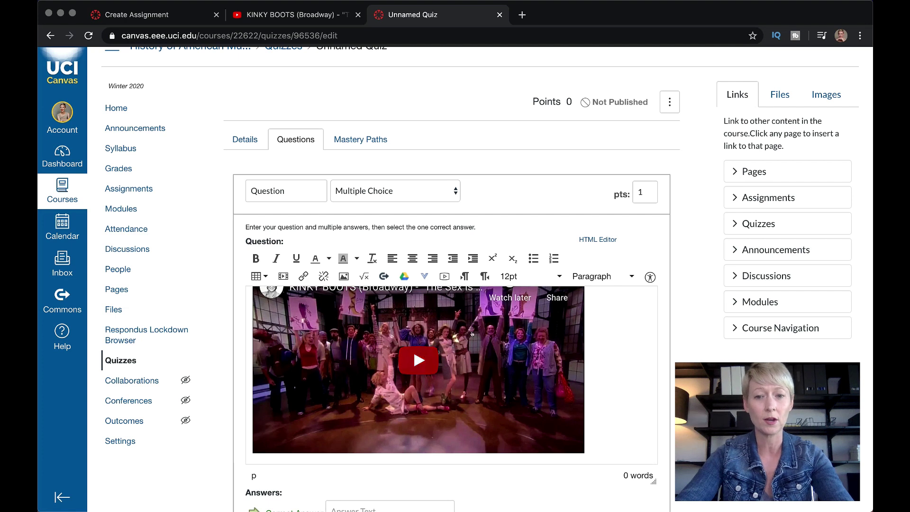
- Change the video question's type to Essay Question and update the question
scroll(537, 470, "down", 3)
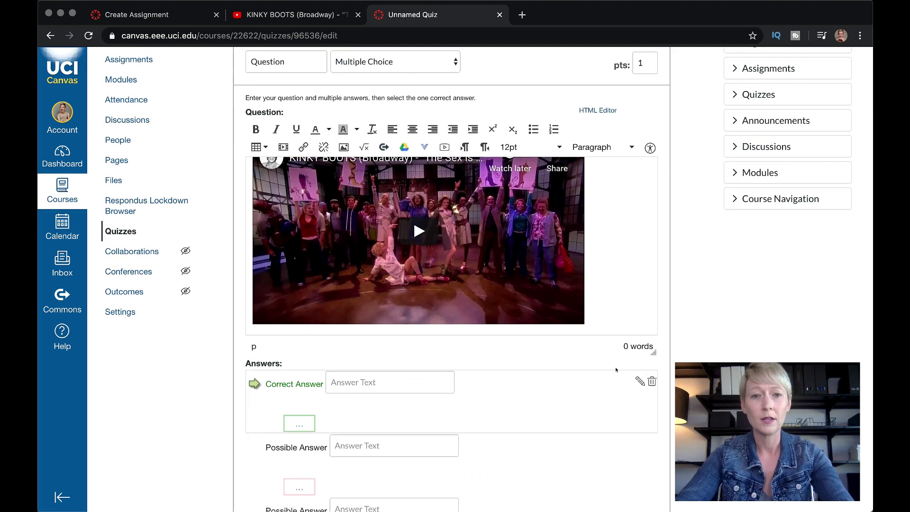
scroll(616, 369, "up", 3)
left_click(453, 162)
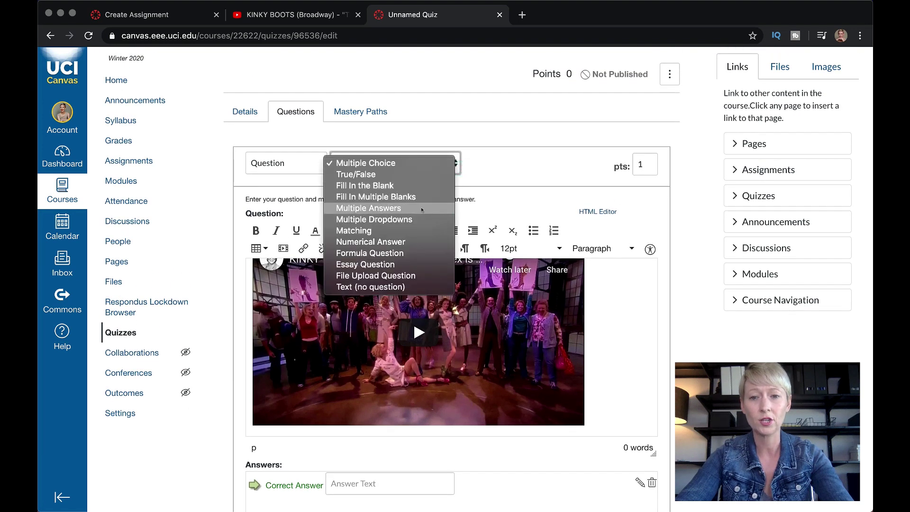
left_click(399, 265)
scroll(483, 478, "down", 2)
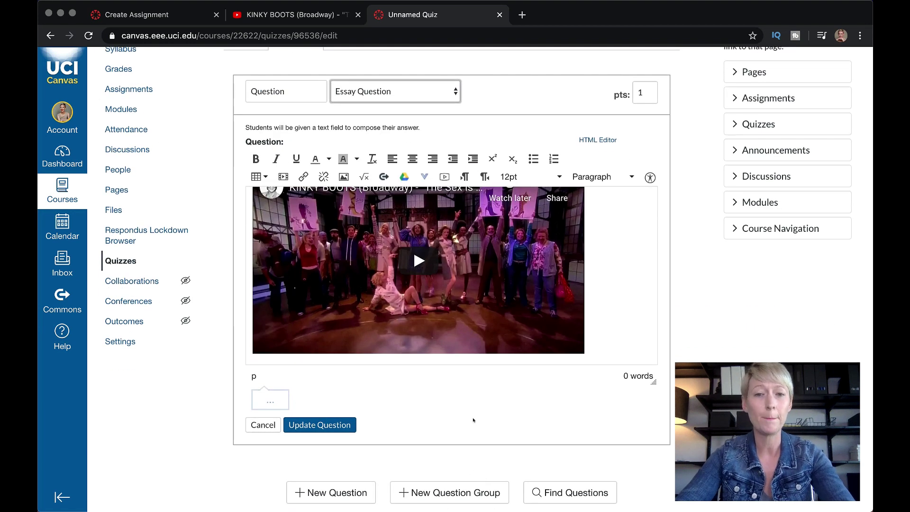
left_click(330, 425)
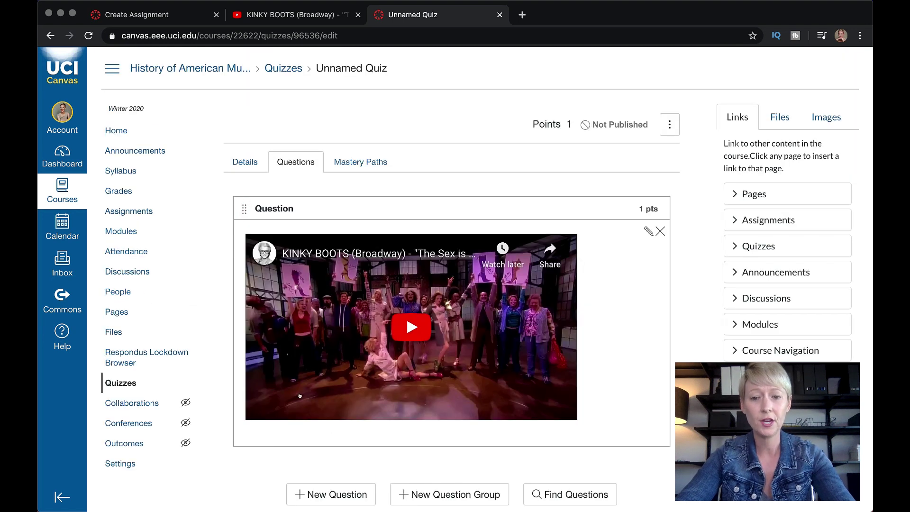
- Save the quiz and open its preview
scroll(299, 395, "down", 3)
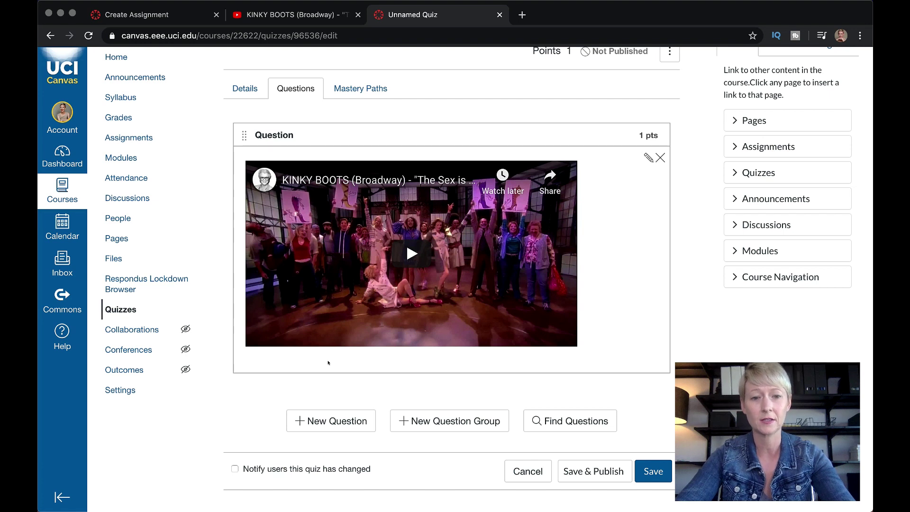
left_click(657, 471)
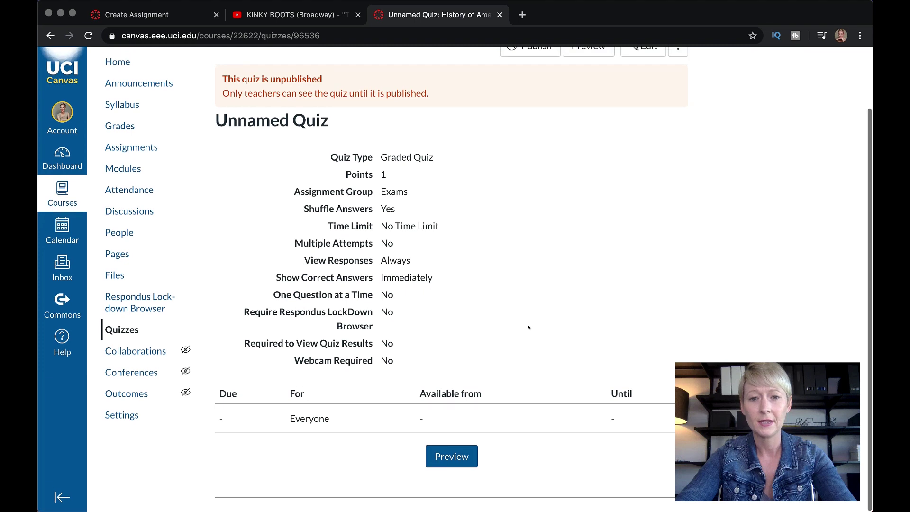
left_click(588, 115)
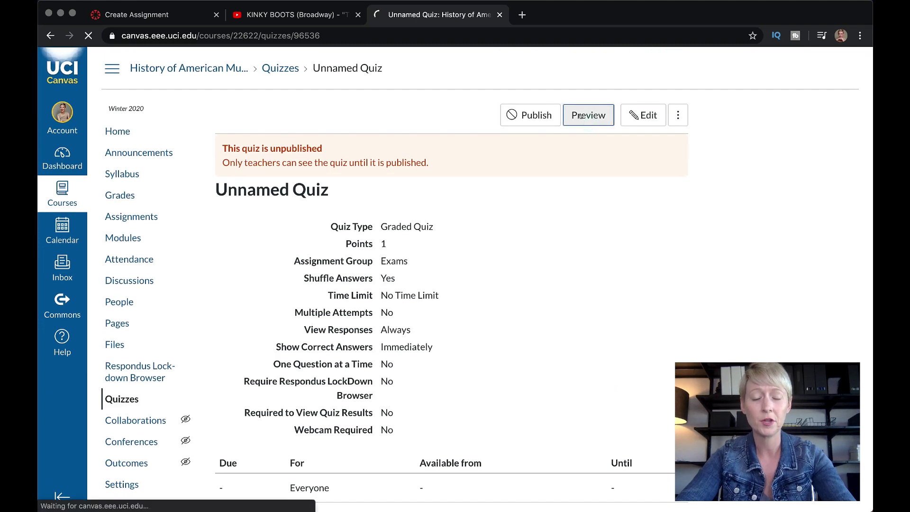
- Try out the essay answer box below the Kinky Boots video in the quiz preview with the sample text "sldkfjdslfjd"
scroll(514, 363, "down", 3)
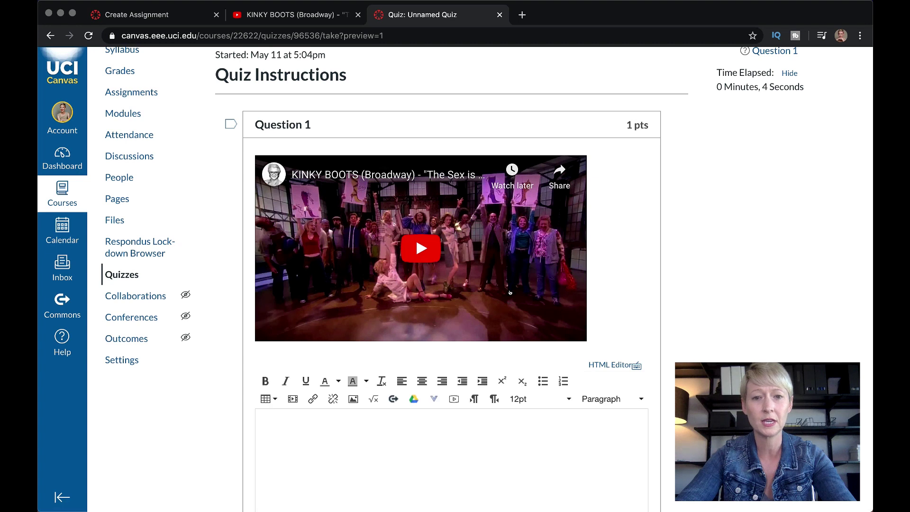
scroll(488, 405, "down", 2)
left_click(309, 342)
type("sldkfjdslfjd")
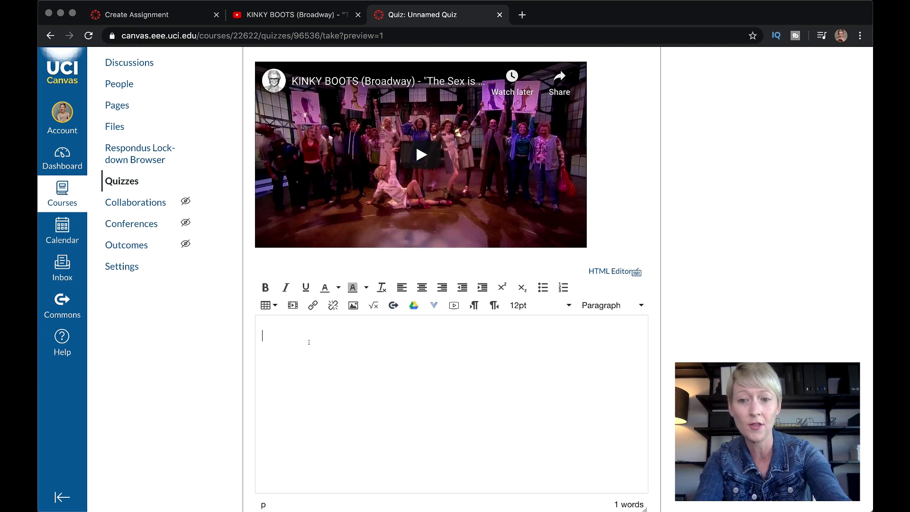
- Look over the quiz preview from the draft notice and question list down to the essay answer box and submission area
scroll(308, 342, "up", 4)
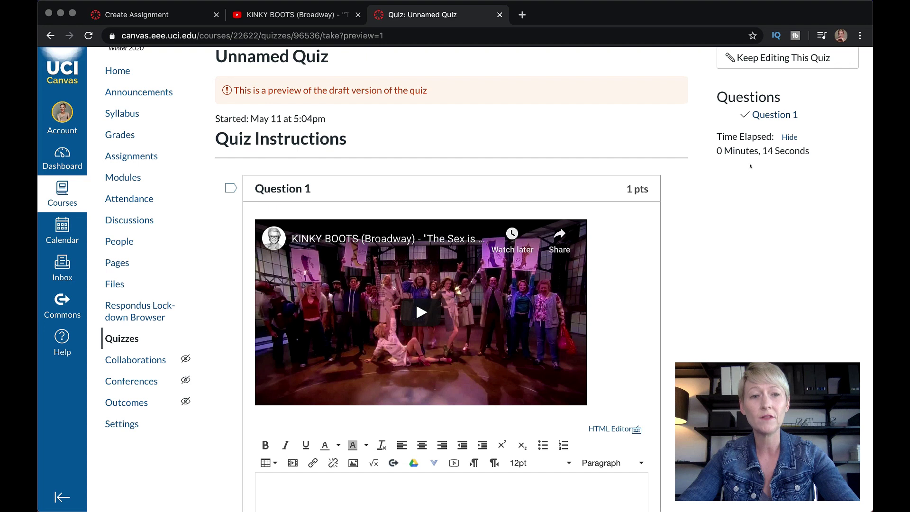
scroll(778, 173, "up", 2)
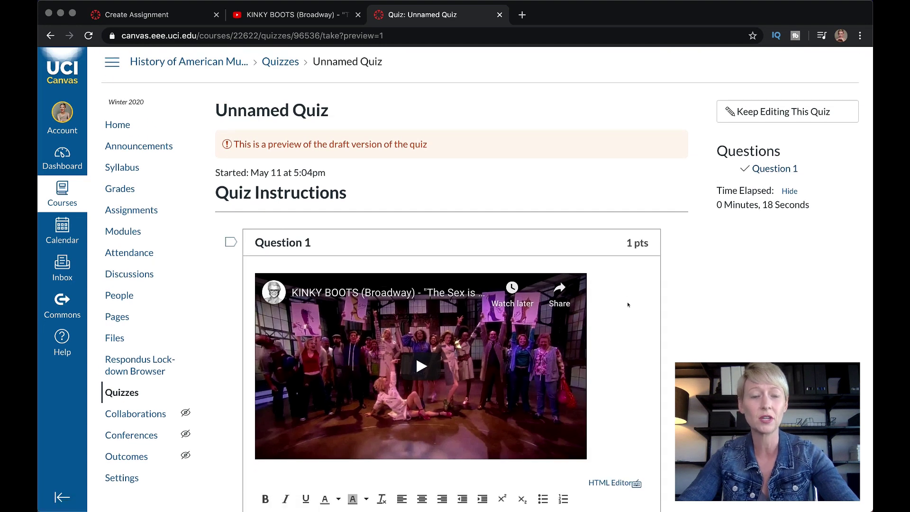
scroll(627, 304, "down", 7)
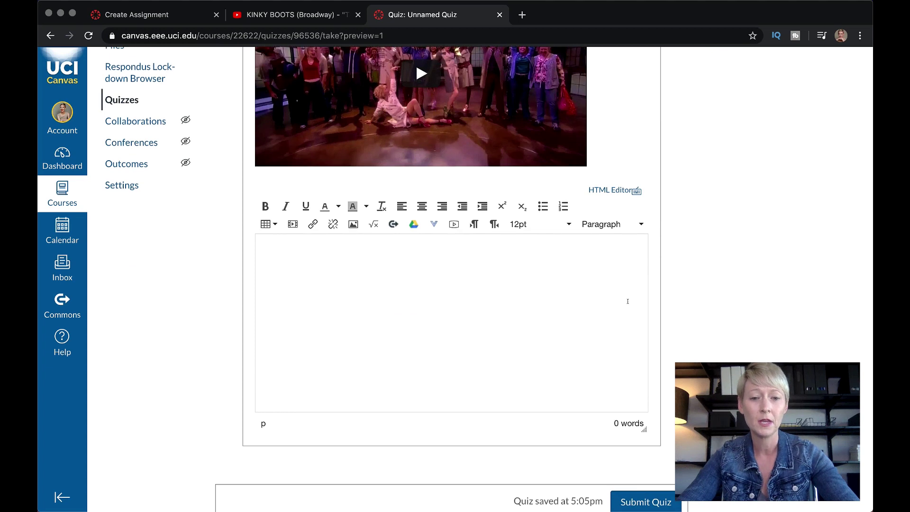
scroll(627, 301, "down", 1)
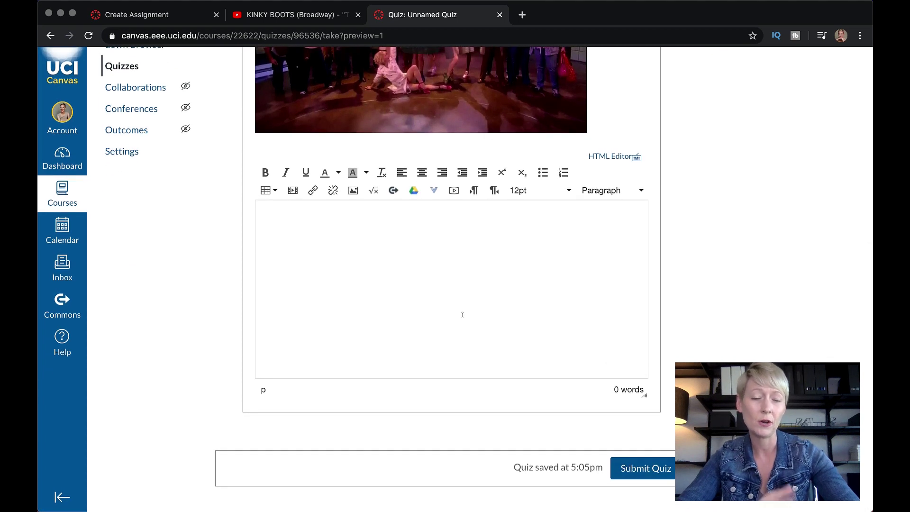